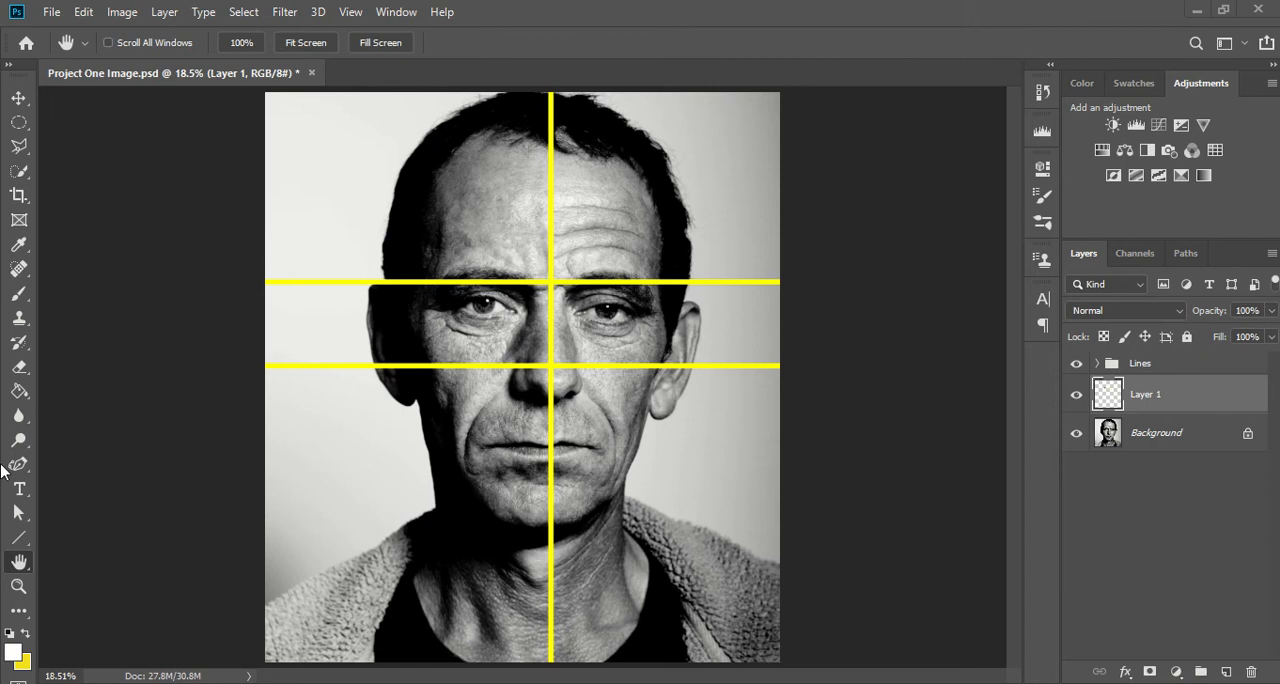
- Remove the fine lines and blemishes on the cheek below the eye on the portrait's left side with the Spot Healing Brush
click(18, 587)
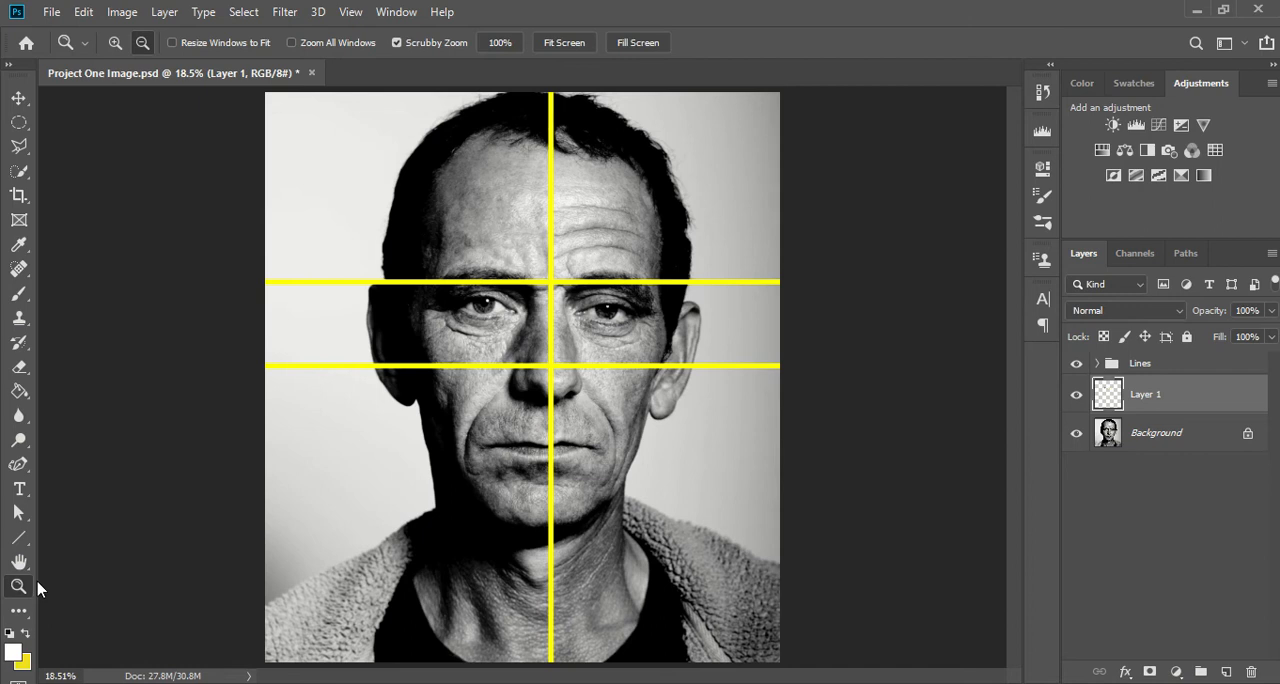
drag(427, 282, 534, 312)
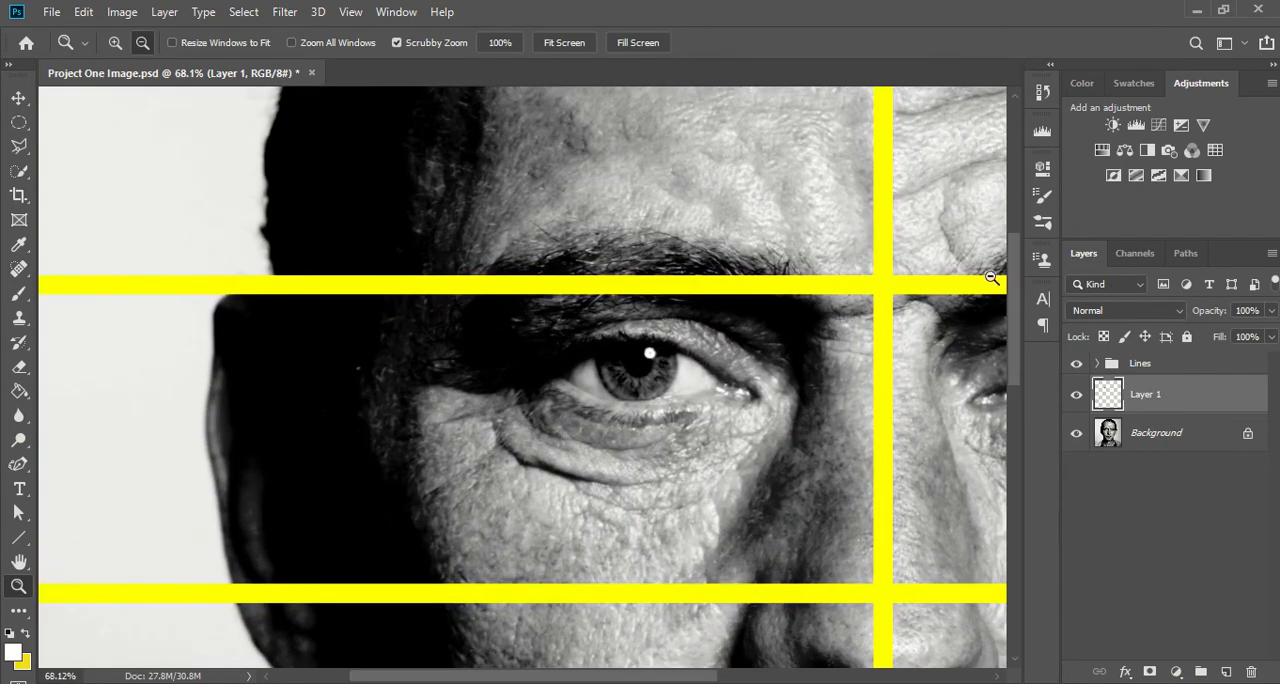
scroll(1010, 274, down, 2)
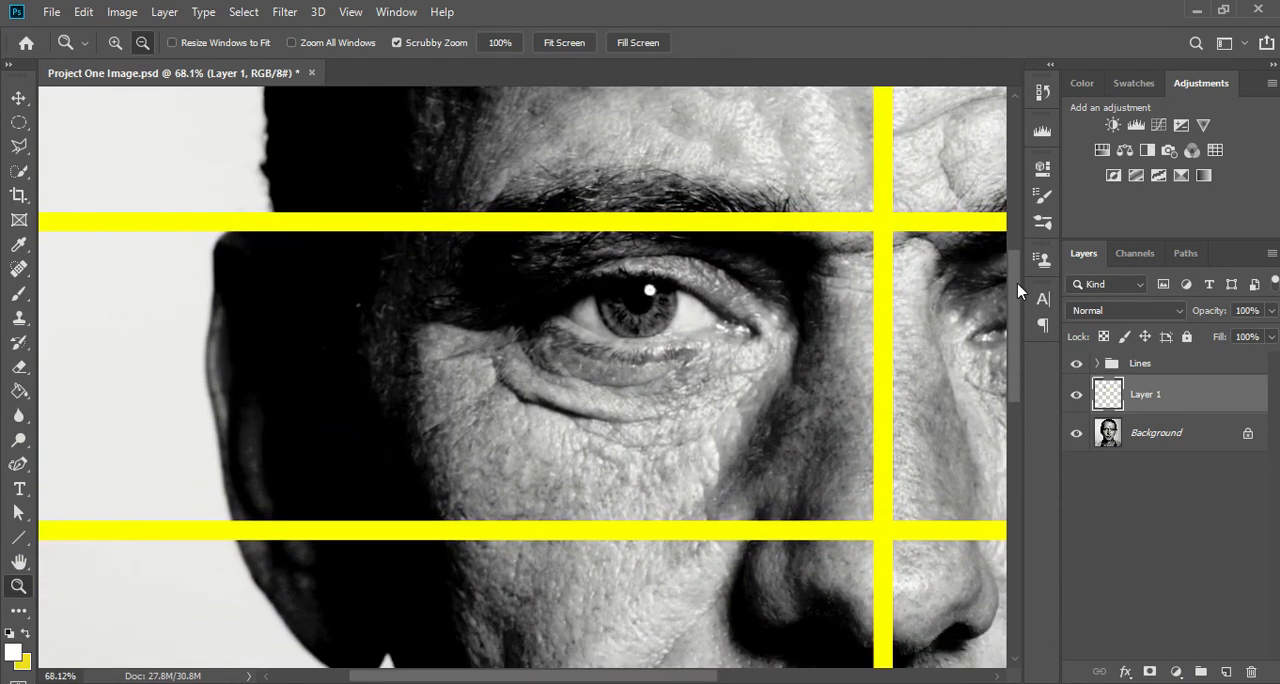
drag(510, 355, 521, 358)
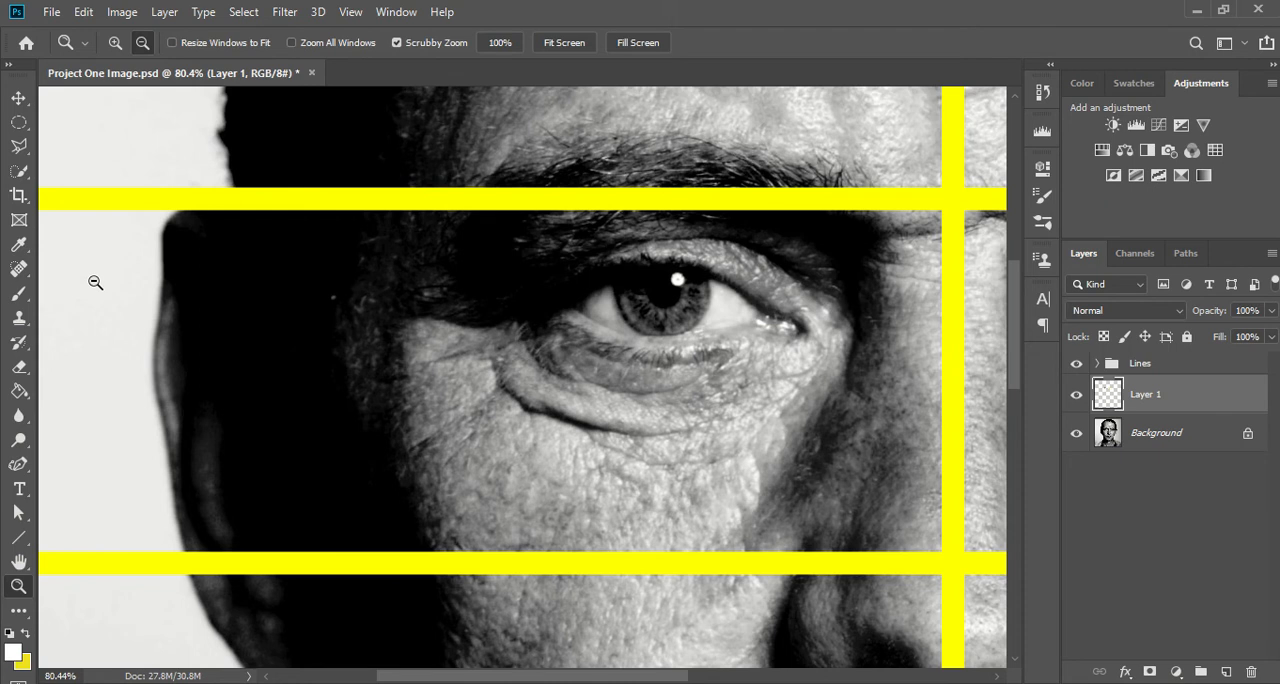
click(18, 268)
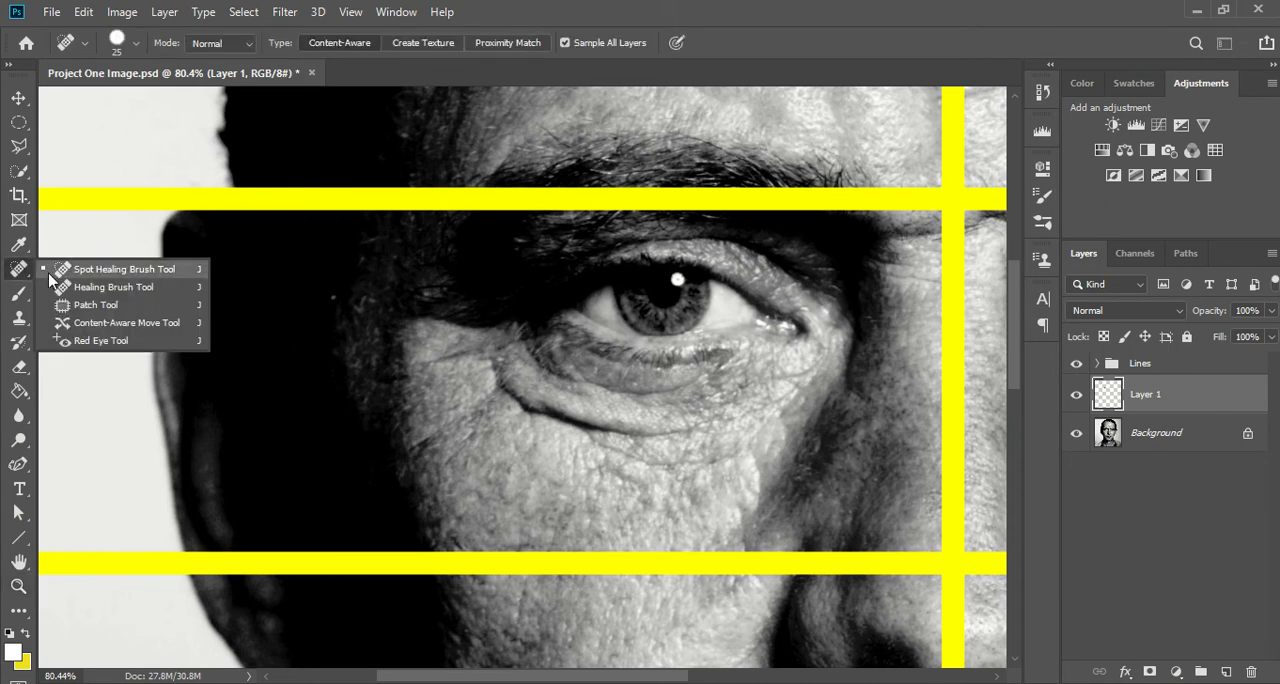
click(71, 274)
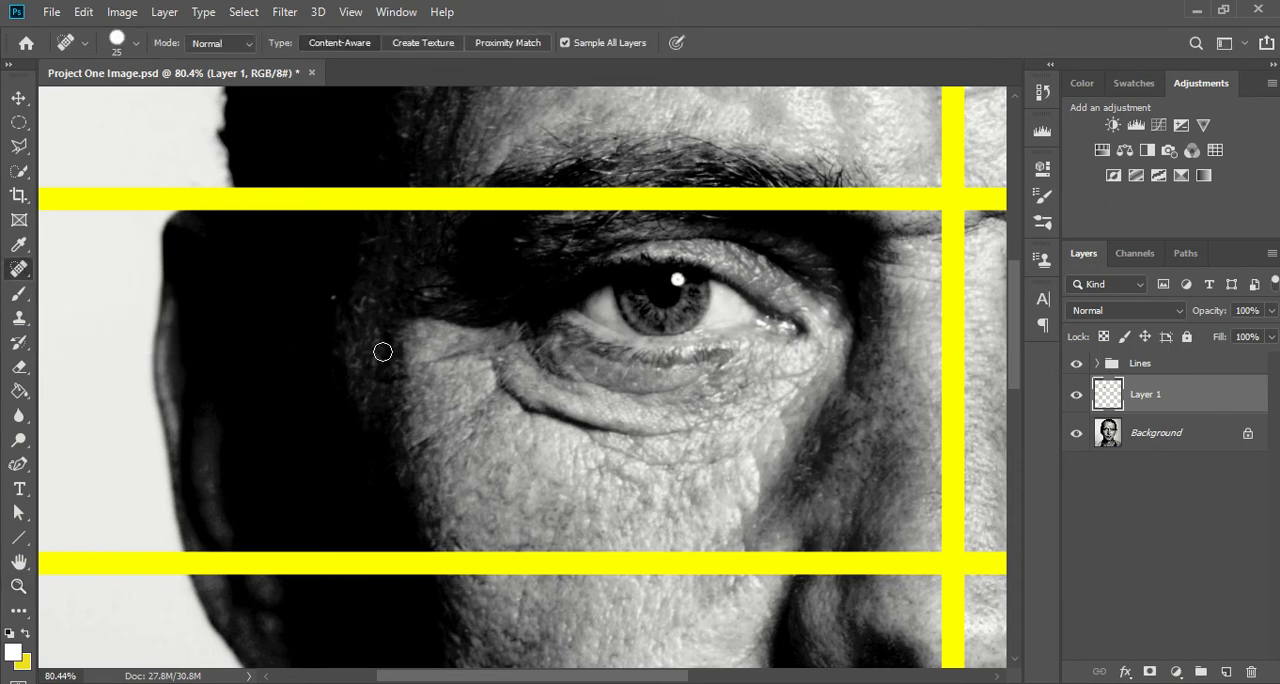
drag(420, 368, 475, 353)
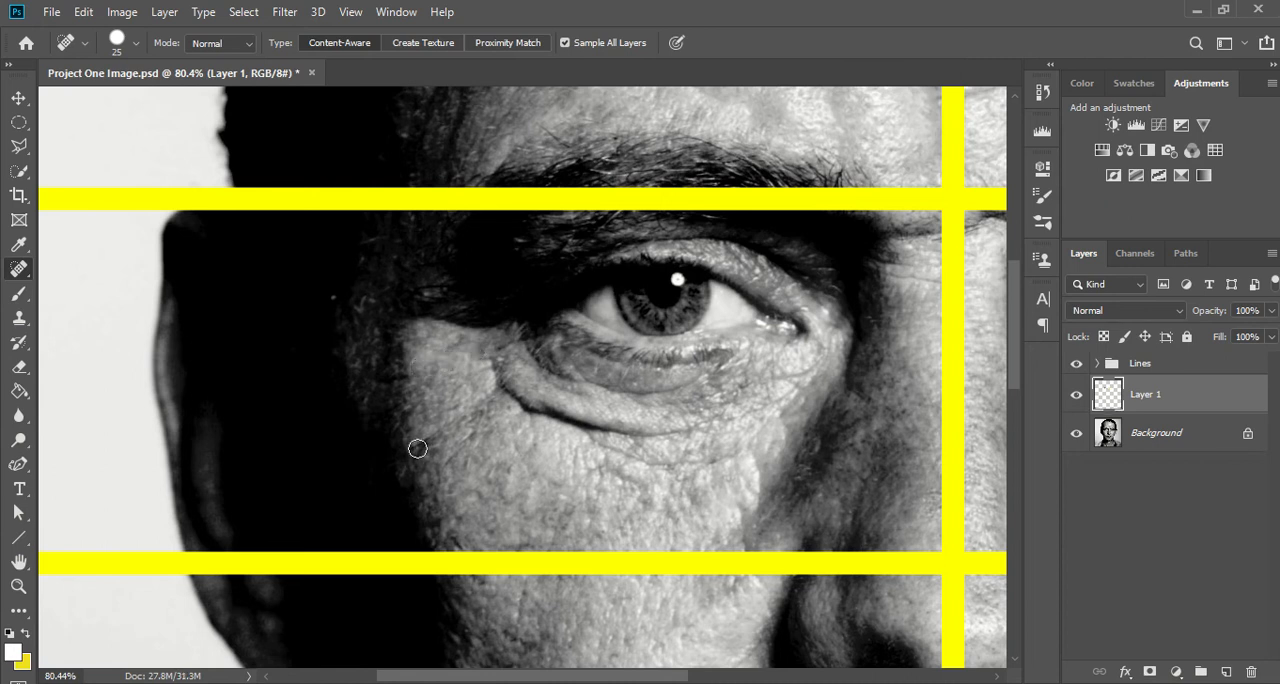
drag(418, 448, 504, 388)
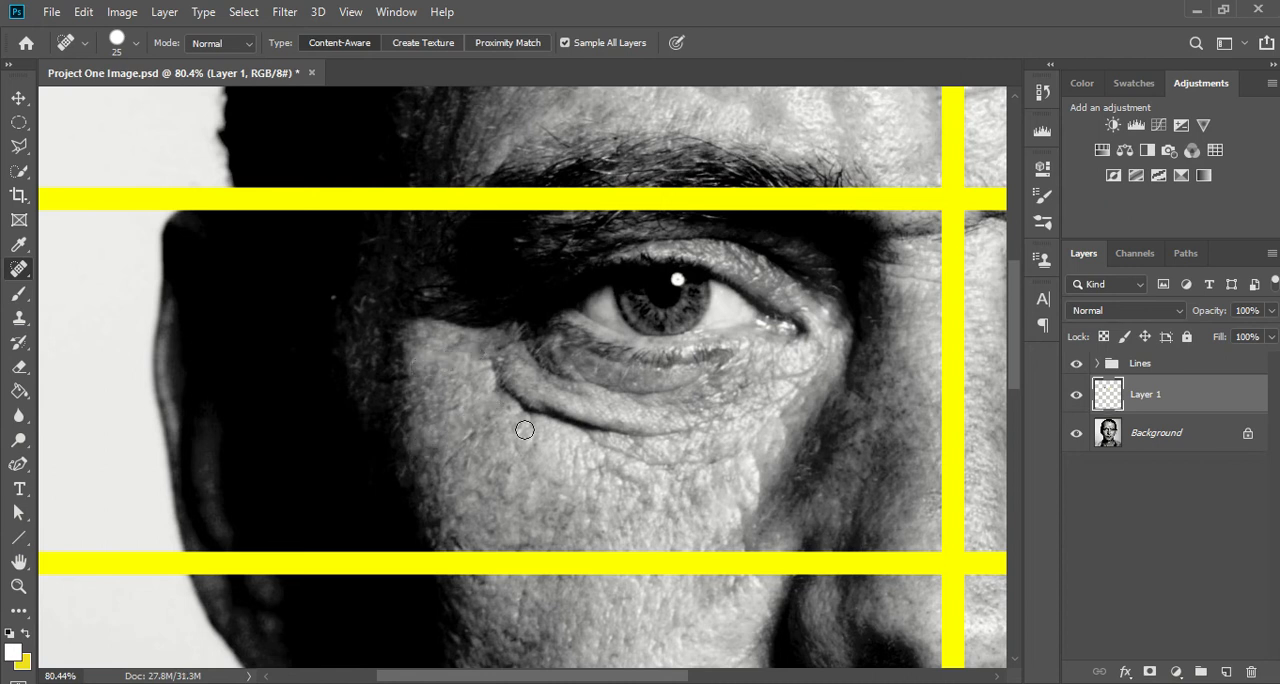
mouse_move(593, 441)
mouse_down()
mouse_move(706, 463)
mouse_move(735, 455)
mouse_move(749, 432)
mouse_up()
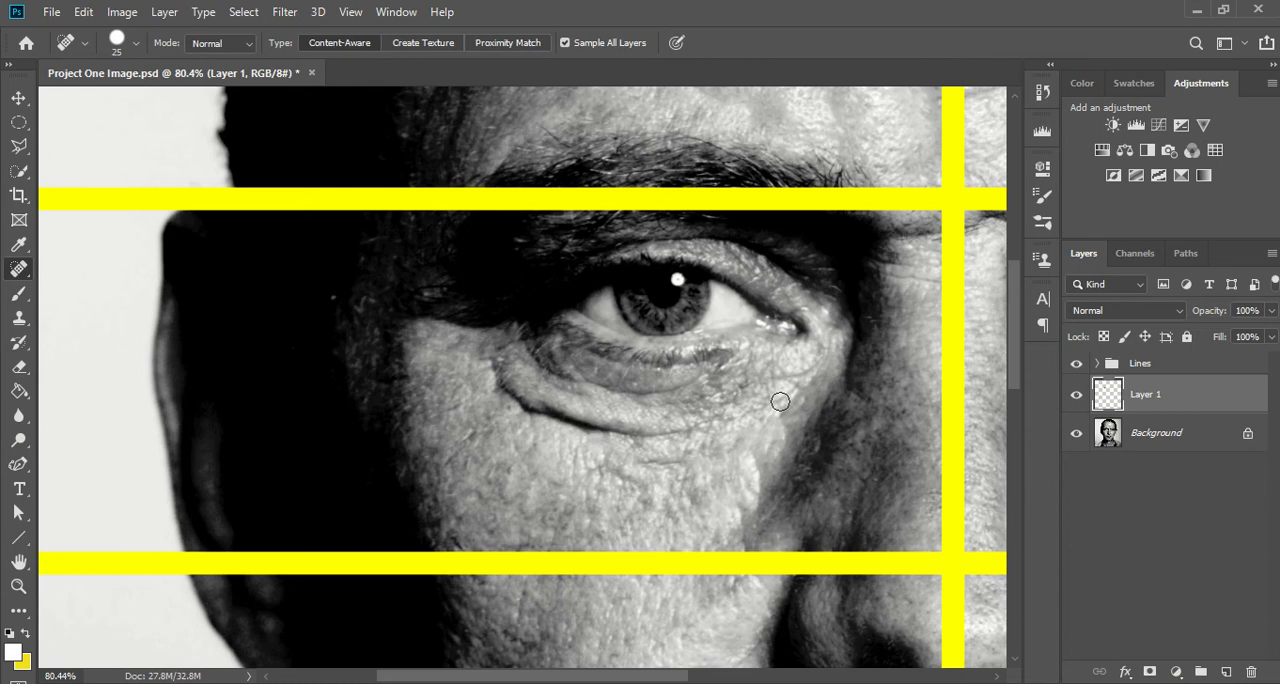
drag(677, 465, 638, 464)
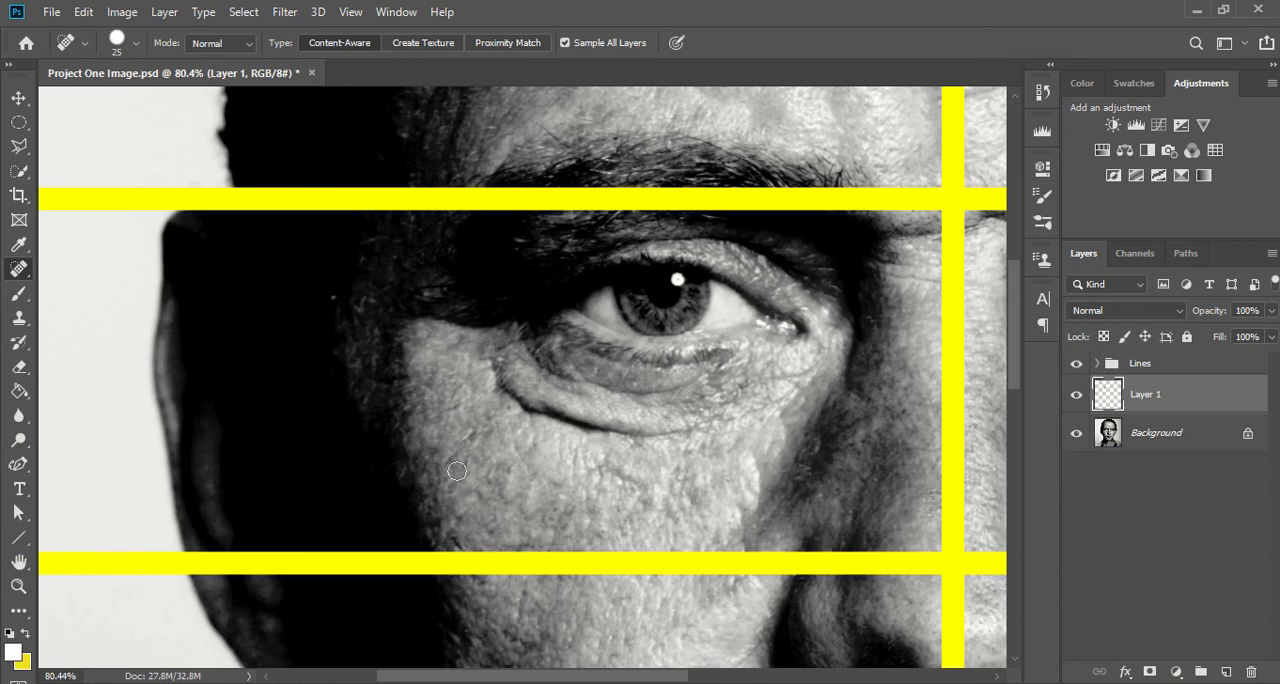
drag(448, 465, 467, 441)
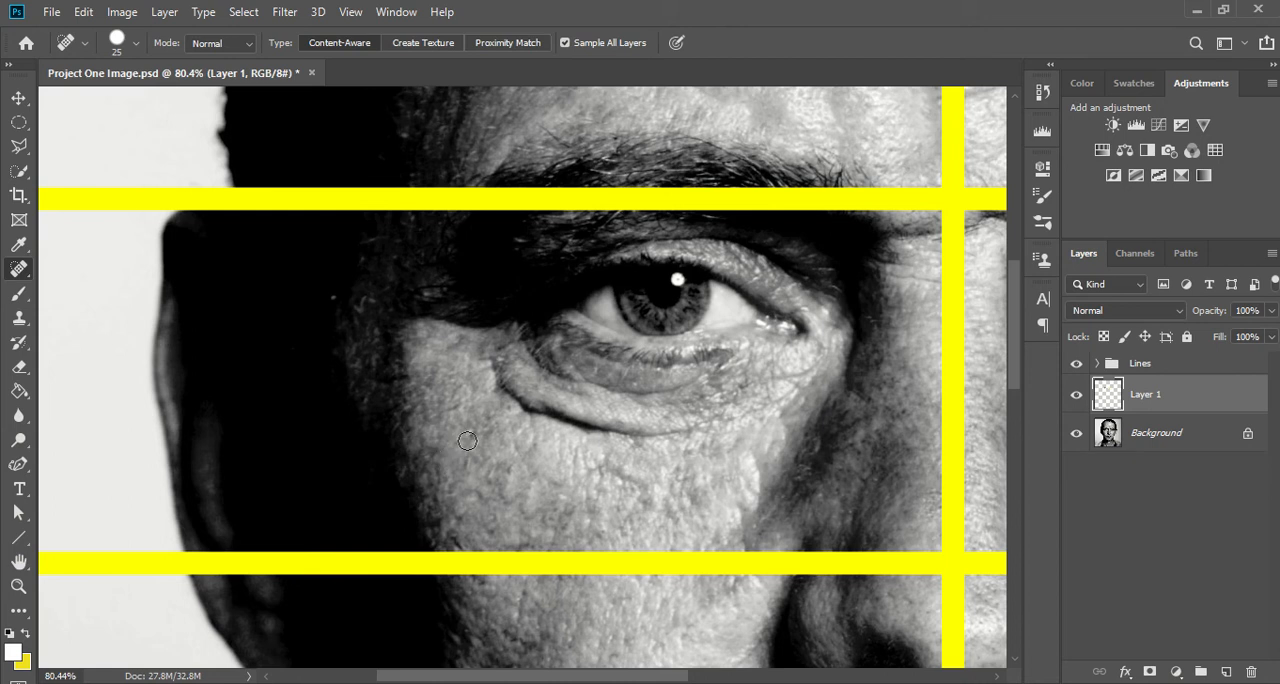
- Activate the Healing Brush with 100% brush hardness and Normal mode
right_click(17, 270)
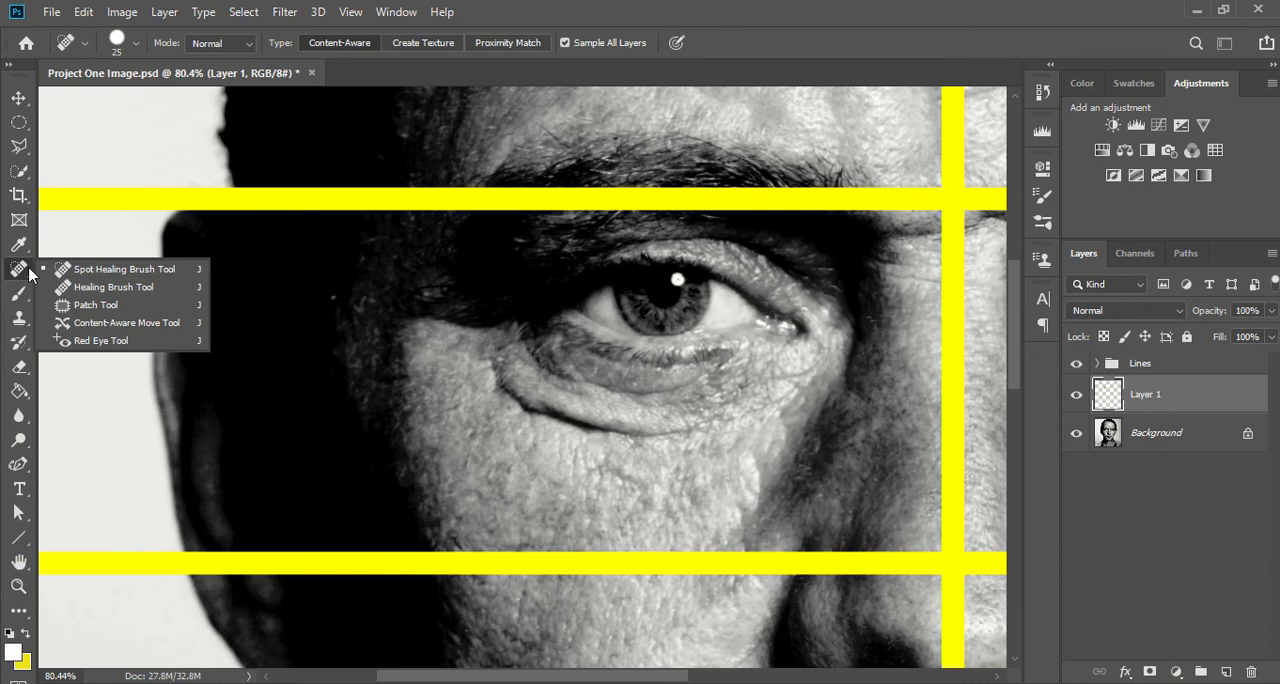
click(110, 288)
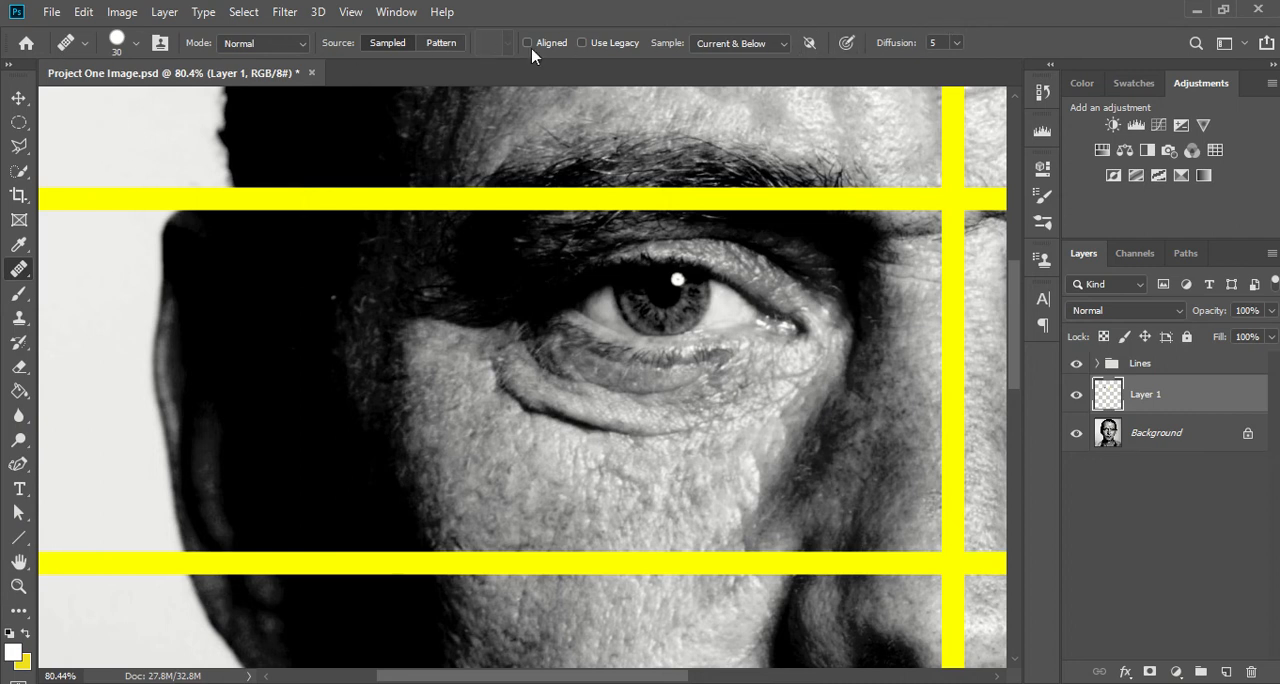
click(130, 53)
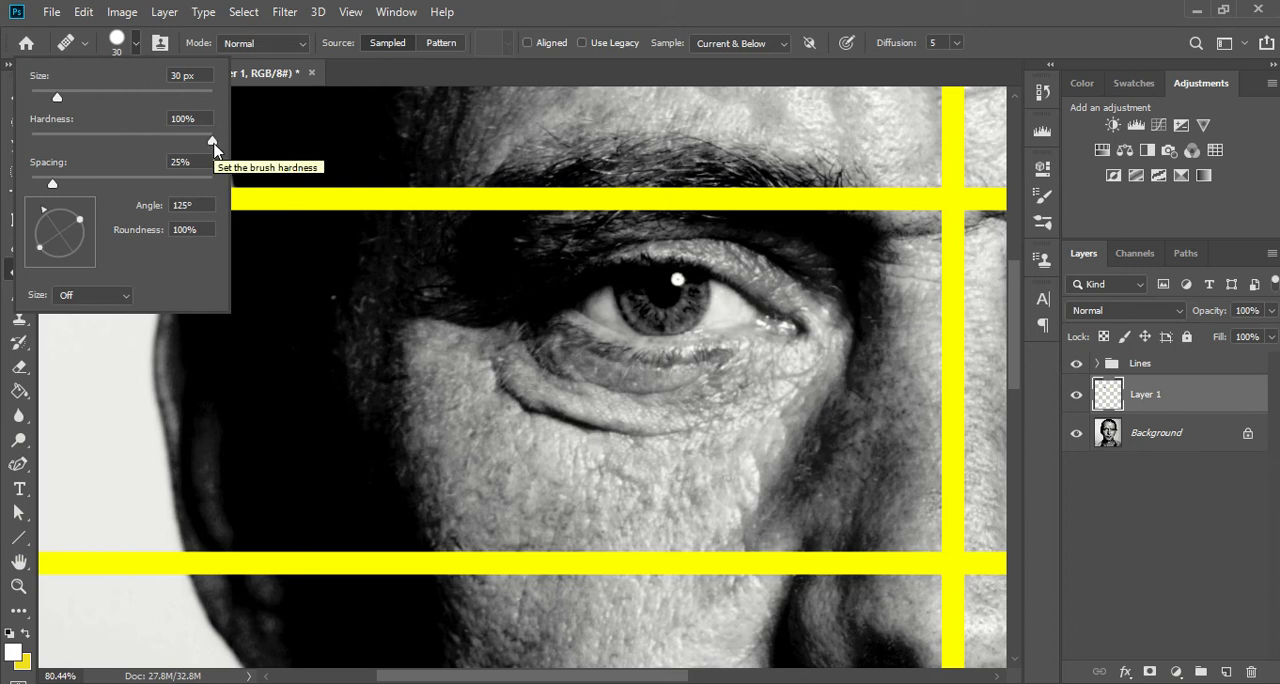
click(226, 143)
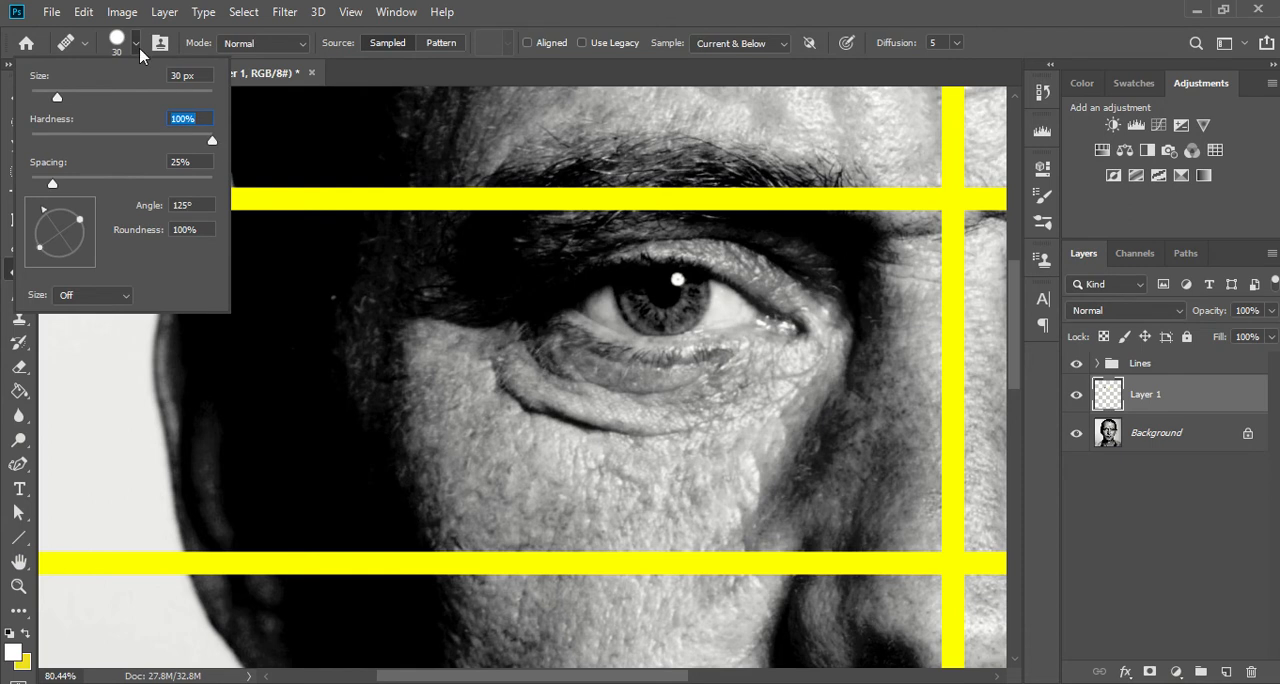
click(262, 47)
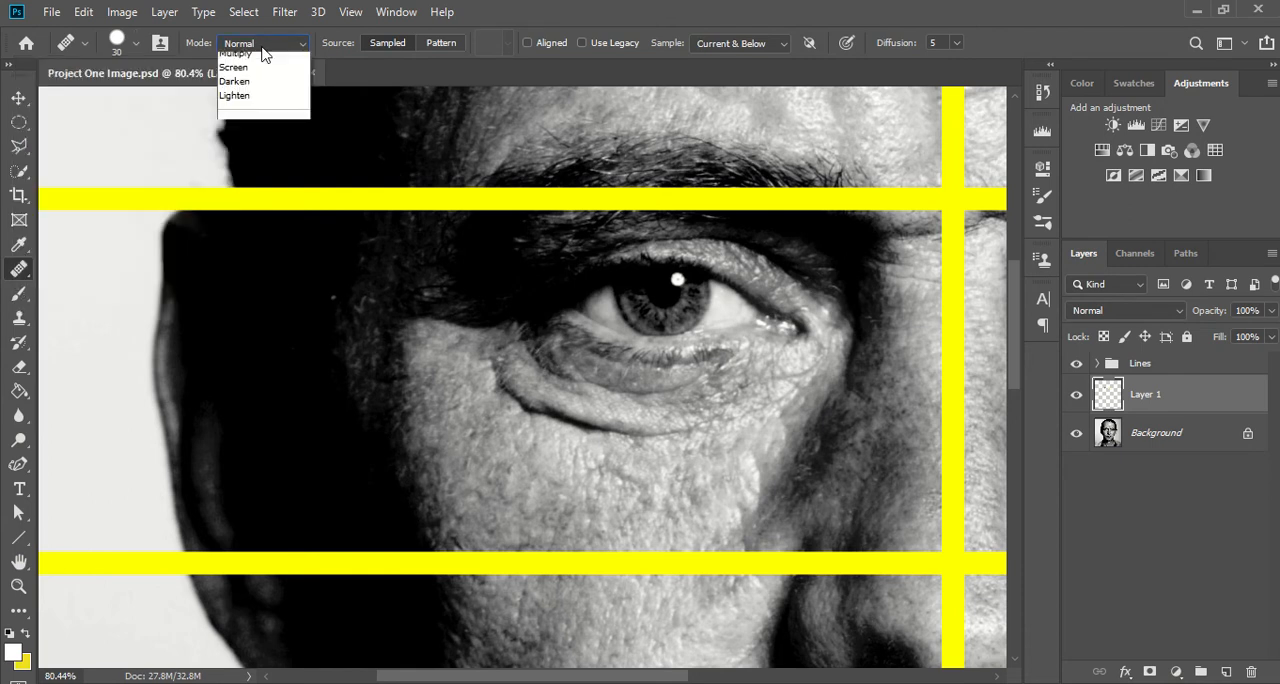
click(262, 60)
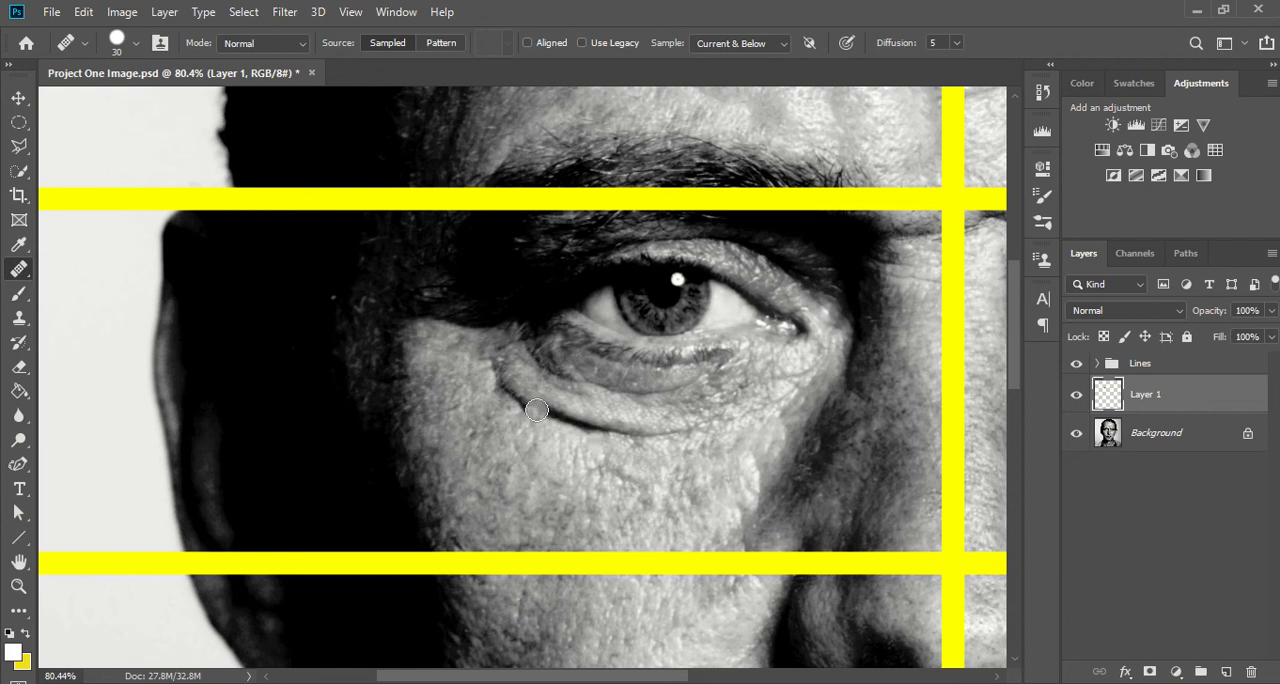
- Heal away the eye-bag fold under the left-side eye using a 35 px brush and skin sampled from the cheek below
key(bracketright)
click(724, 467)
alt+click(730, 475)
alt+click(724, 440)
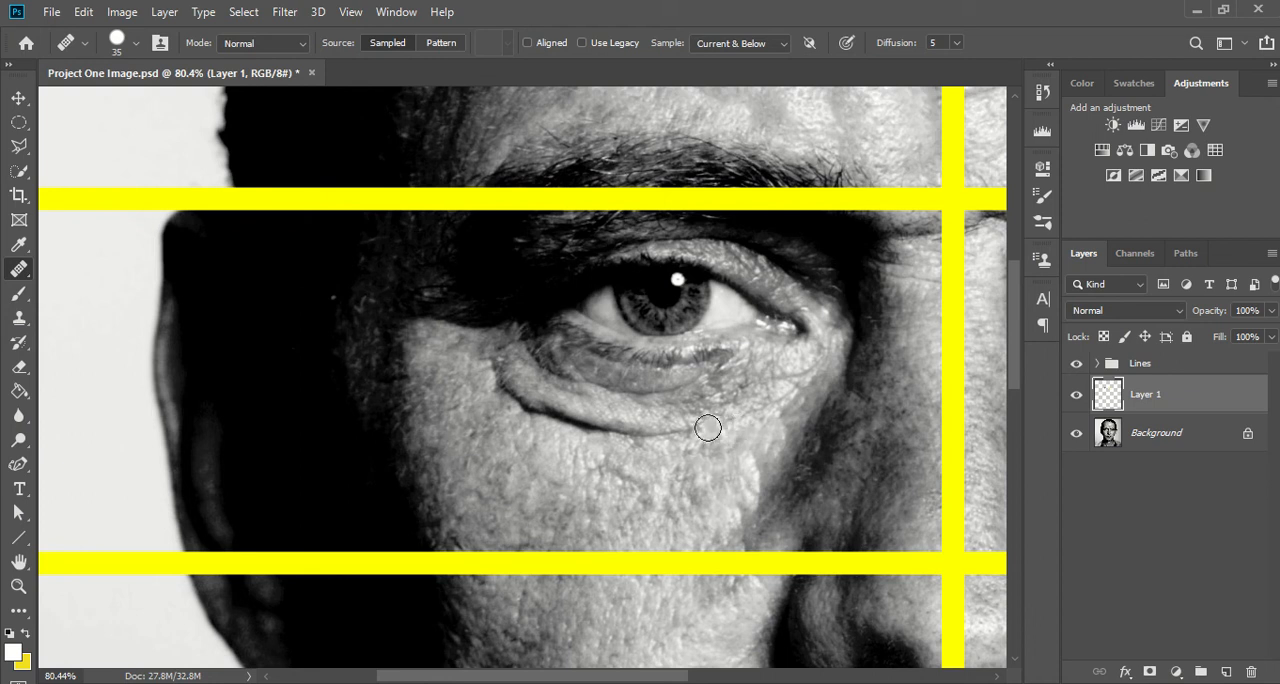
mouse_move(699, 428)
mouse_down()
mouse_move(587, 431)
mouse_move(509, 399)
mouse_move(488, 368)
mouse_up()
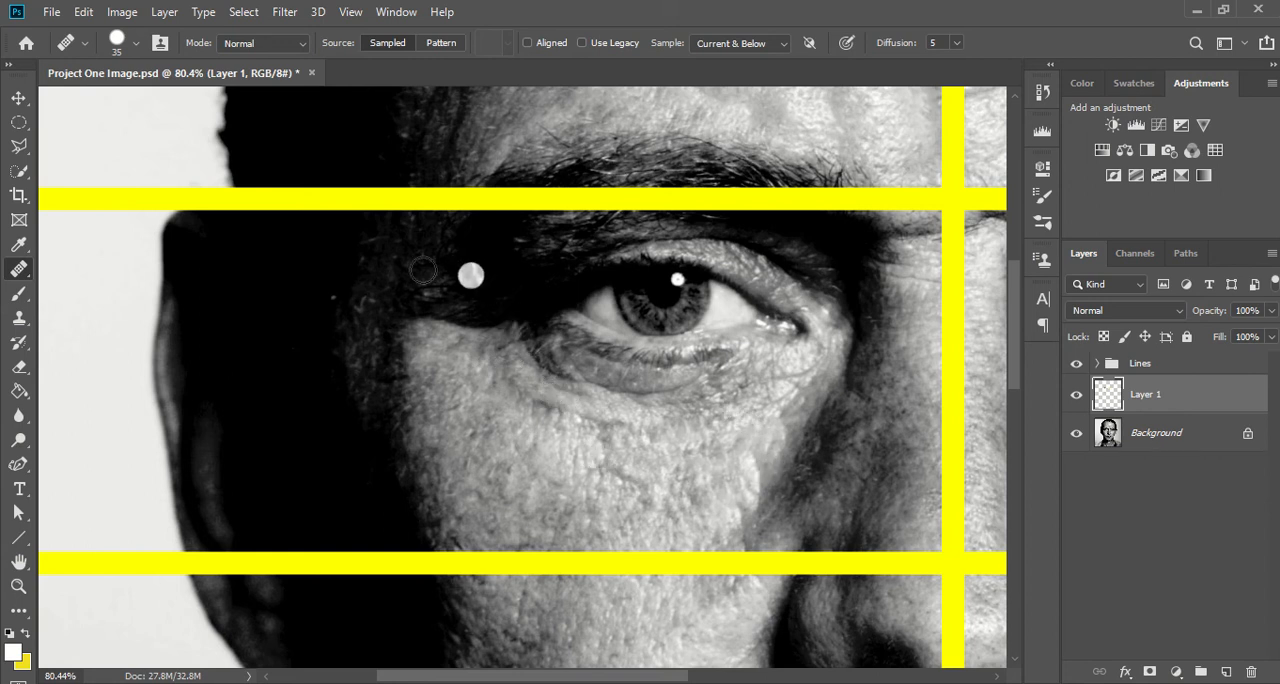
- Try healing across the cheek from a source sampled in the dark area beside the eye, and undo the stroke
alt+click(491, 288)
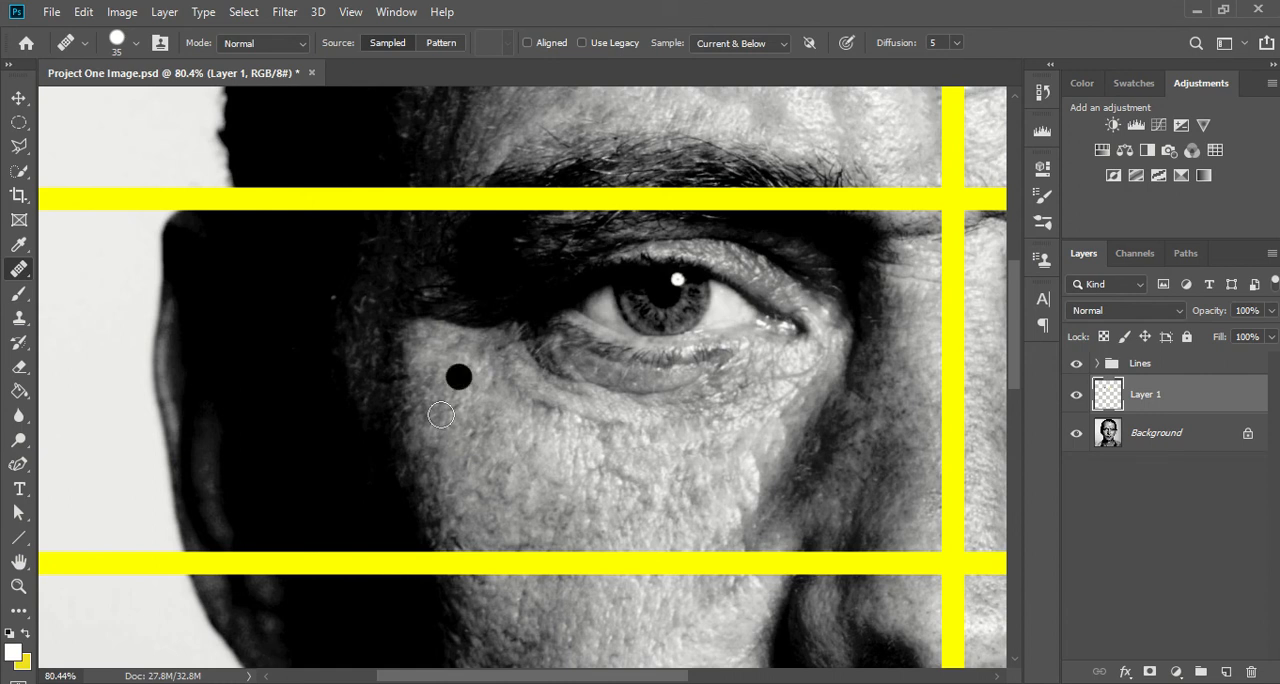
mouse_move(428, 450)
mouse_down()
mouse_move(764, 450)
mouse_move(520, 463)
mouse_move(724, 481)
mouse_move(483, 507)
mouse_move(705, 508)
mouse_move(544, 501)
mouse_move(504, 438)
mouse_move(613, 423)
mouse_move(694, 474)
mouse_move(675, 498)
mouse_move(500, 473)
mouse_move(614, 436)
mouse_move(694, 483)
mouse_up()
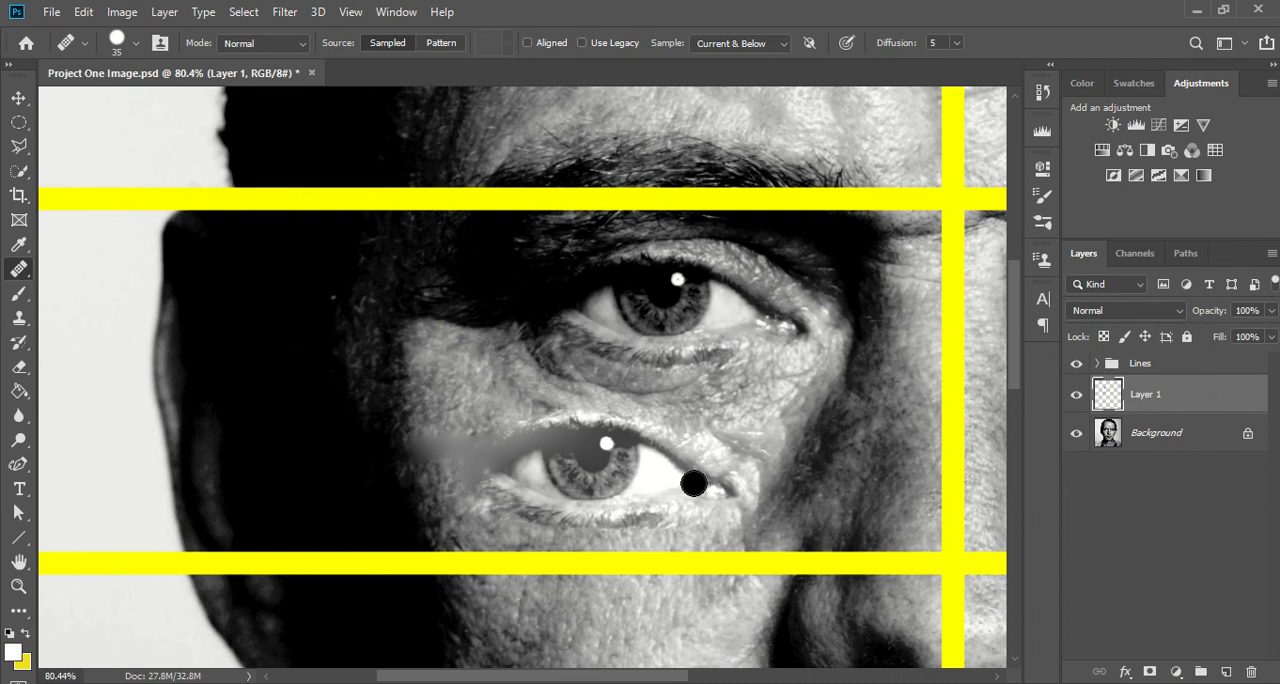
key(ctrl+z)
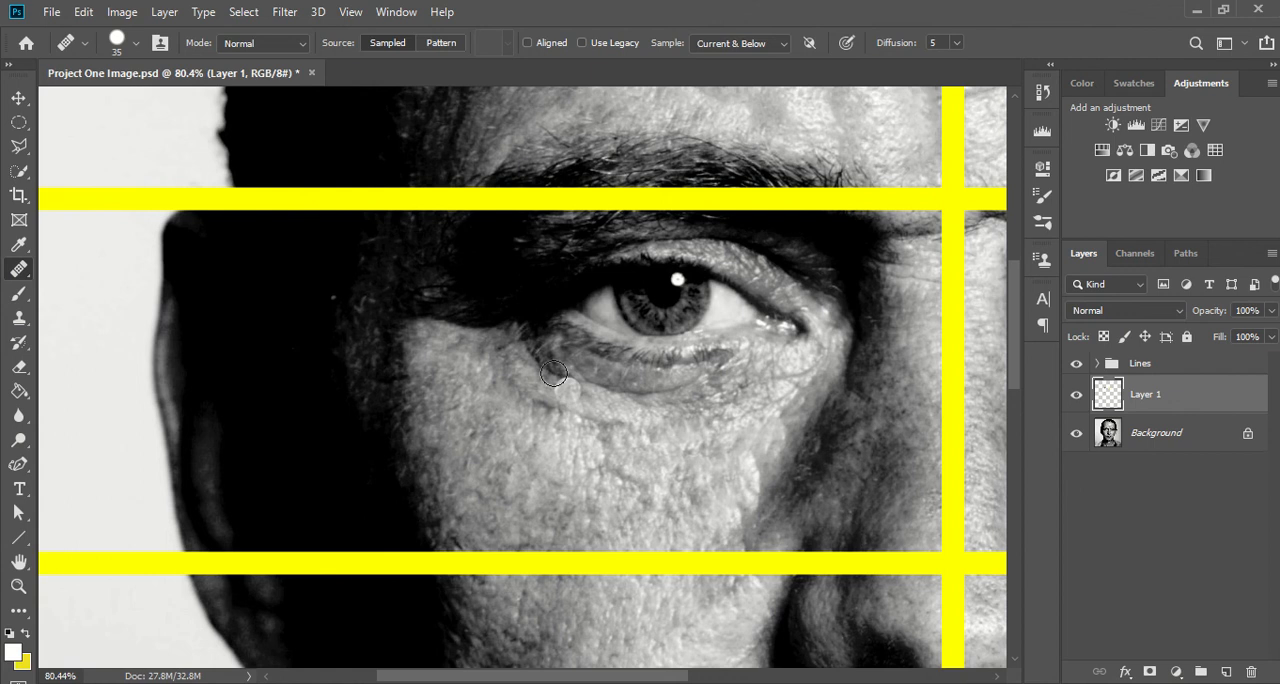
- Heal the remaining dark crease directly under the eye with skin sampled beside it, reducing the brush to 25 px
alt+click(439, 346)
drag(554, 360, 532, 354)
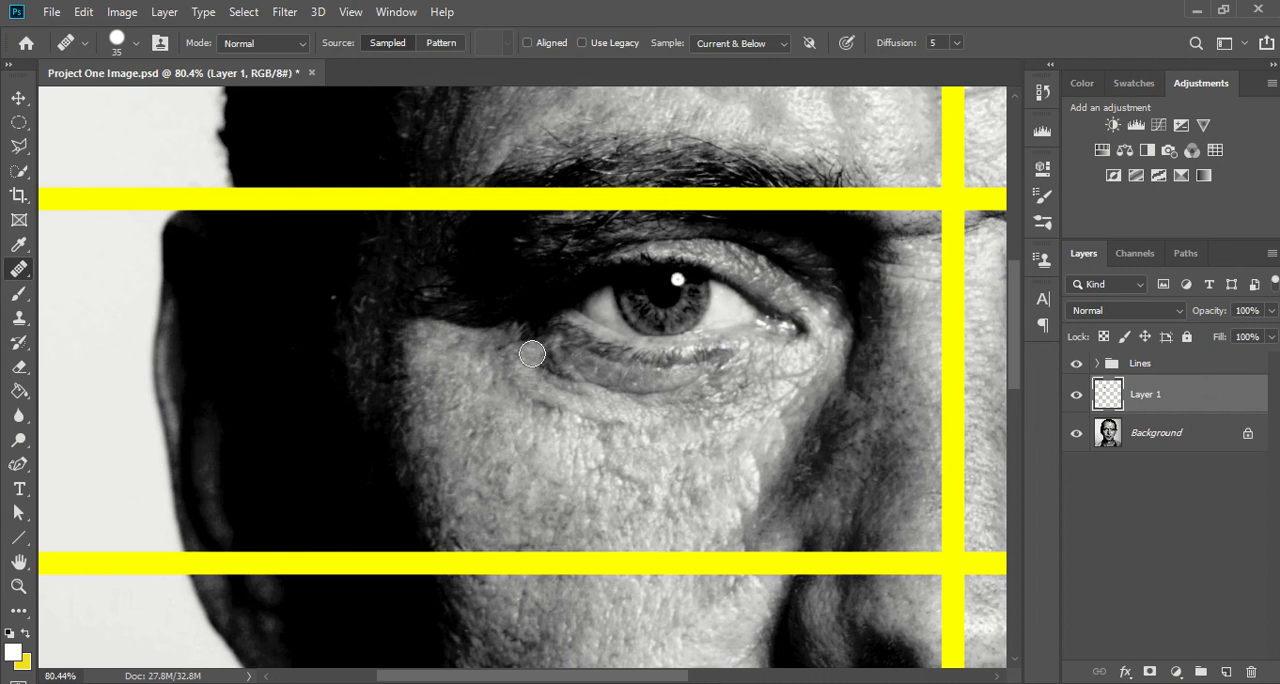
key(bracketleft)
drag(530, 353, 574, 379)
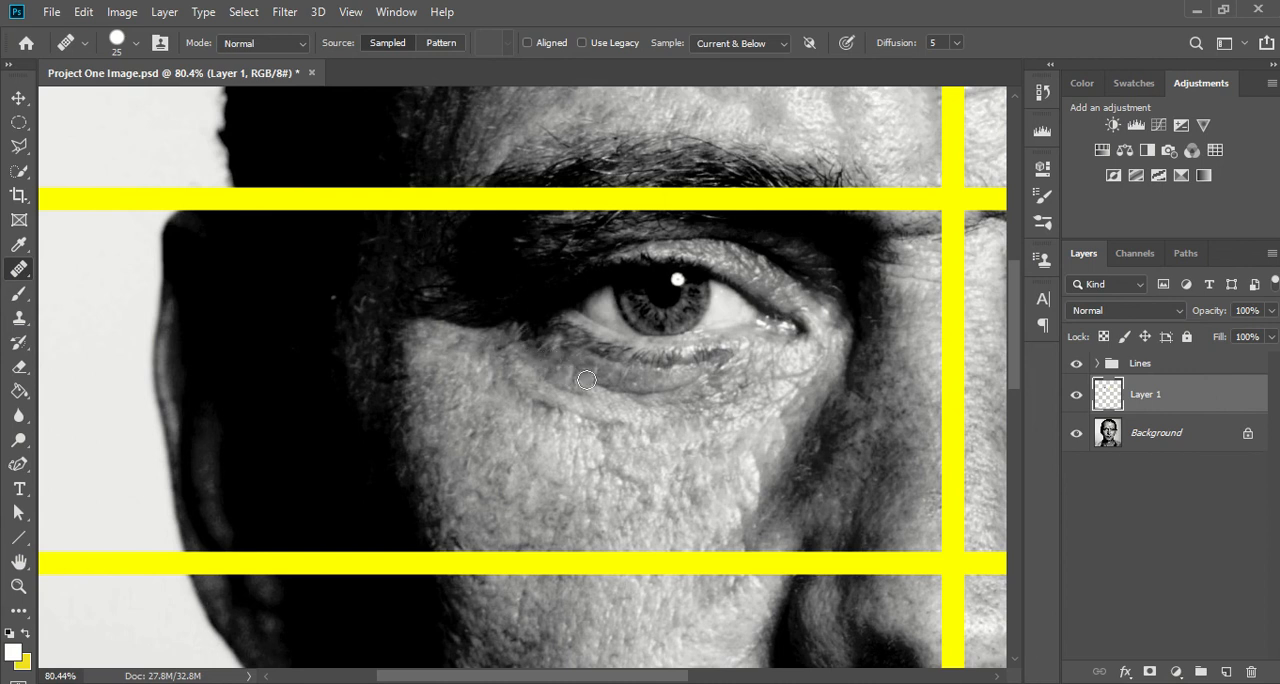
mouse_move(587, 380)
mouse_down()
mouse_move(667, 398)
mouse_move(702, 383)
mouse_up()
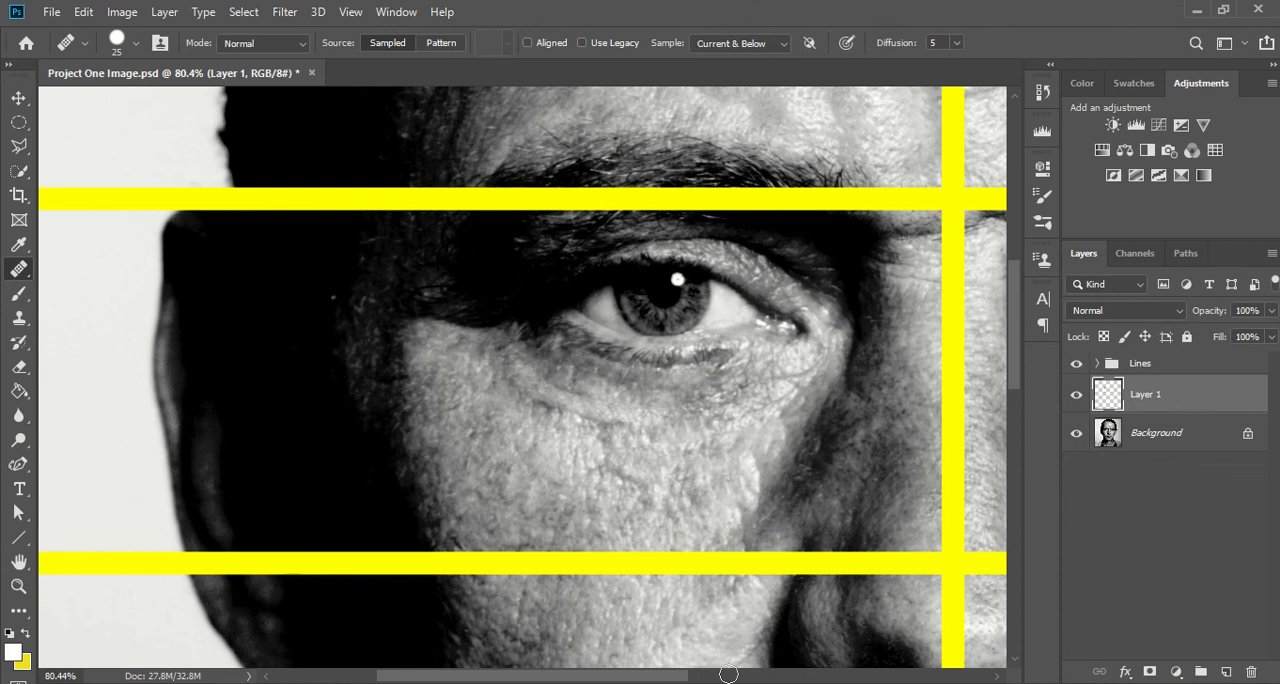
- Compare the under-eye area before and after retouching, and undo the Healing Brush strokes back to the original eye-bag fold
double_click(12, 567)
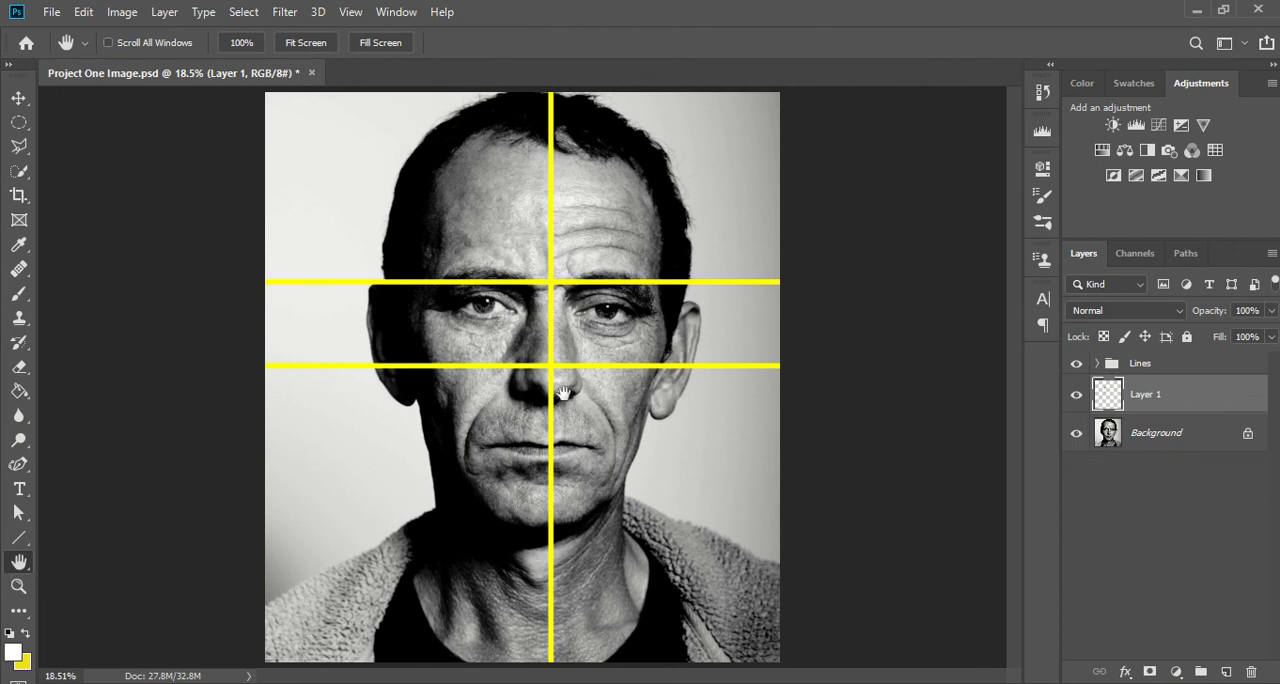
click(18, 586)
drag(489, 303, 945, 381)
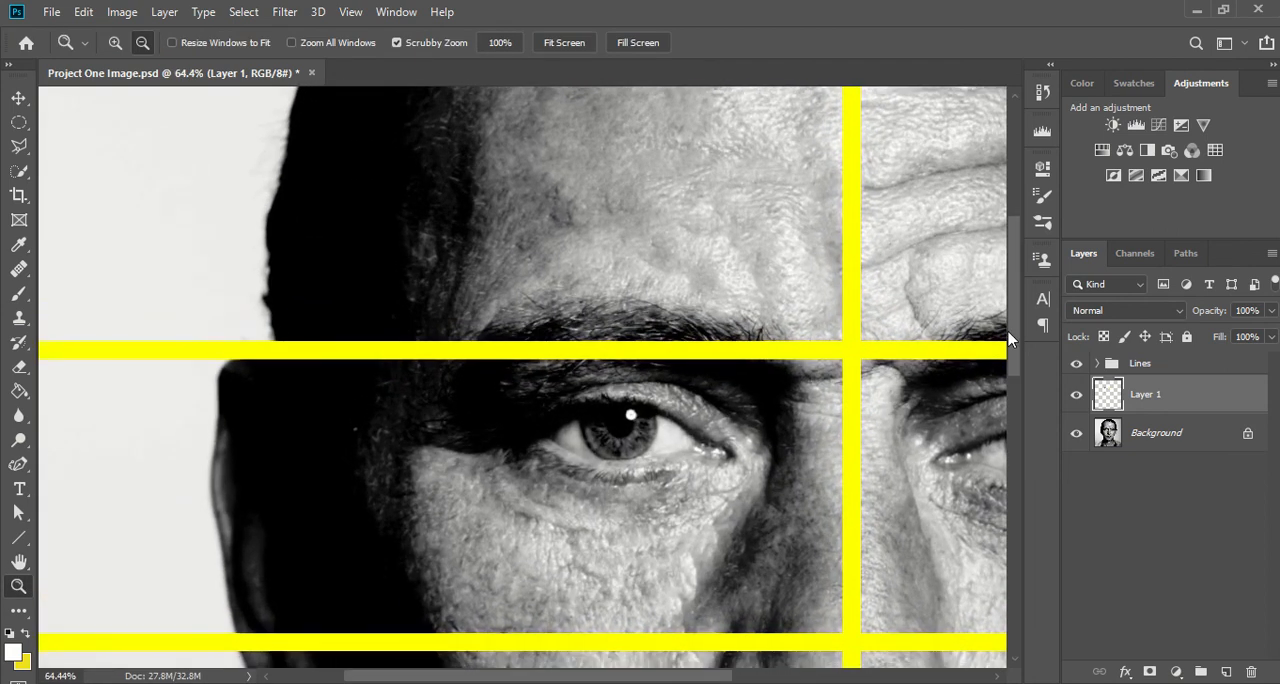
scroll(590, 444, down, 3)
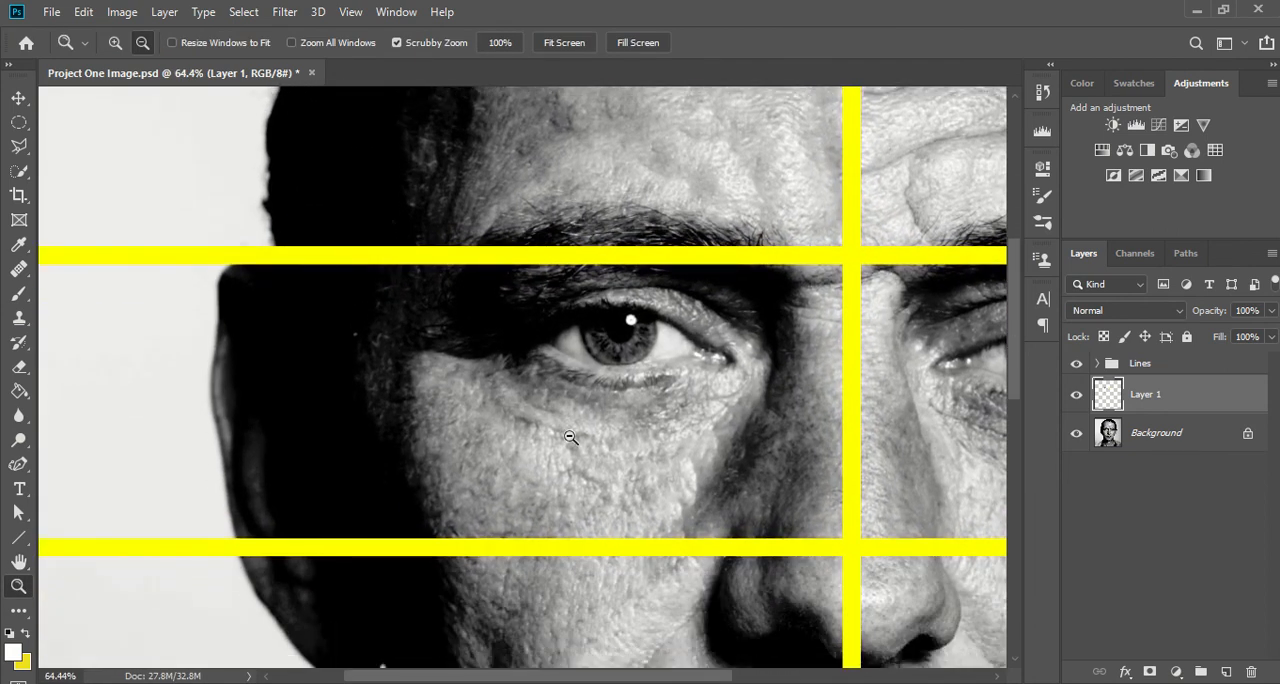
scroll(570, 437, up, 2)
key(ctrl+z)
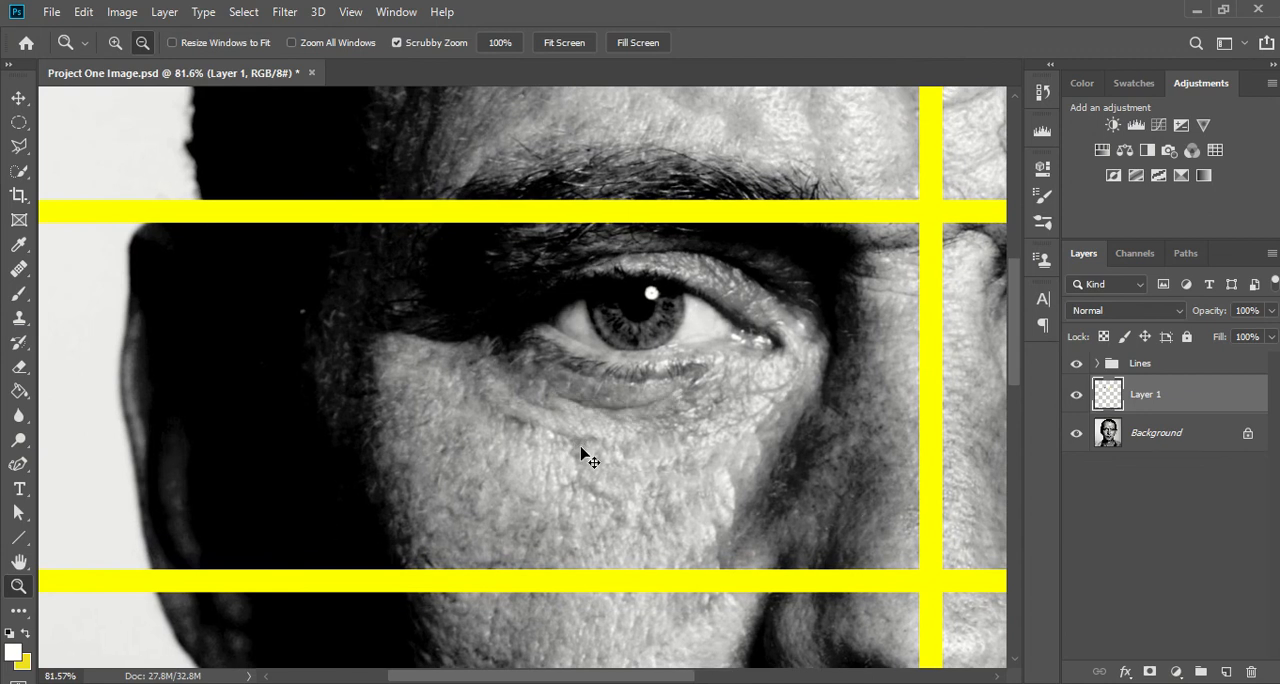
key(ctrl+z)
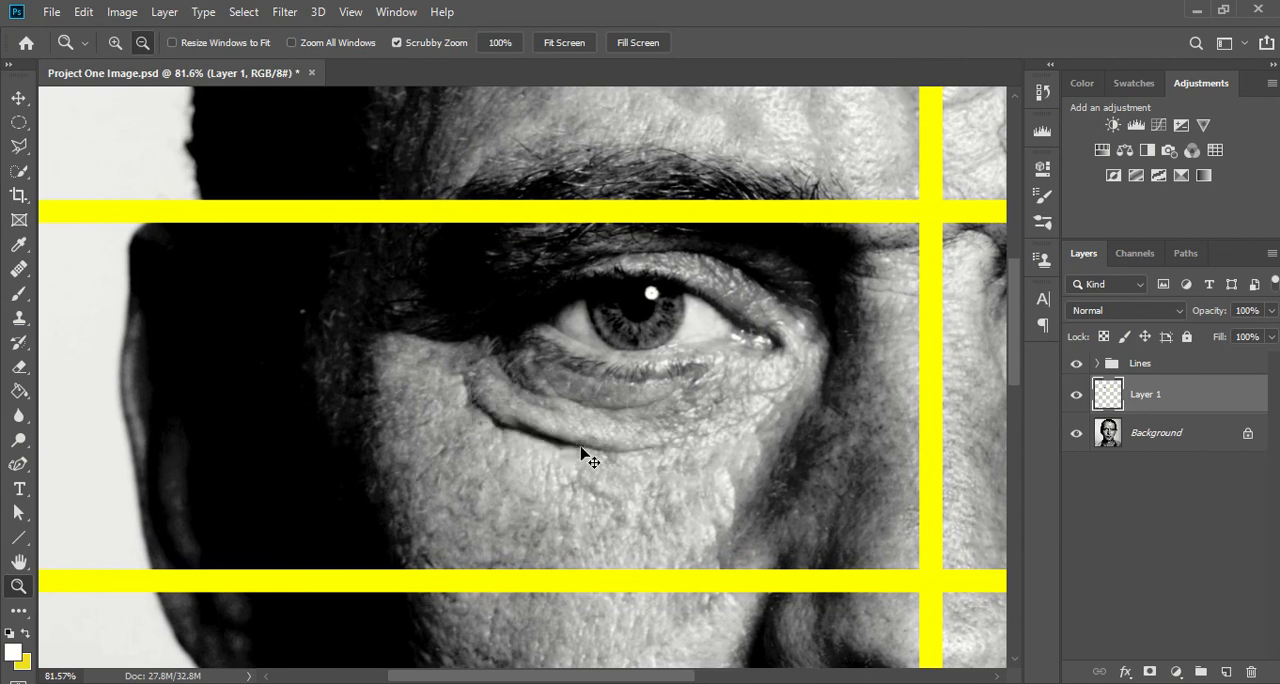
key(ctrl+z)
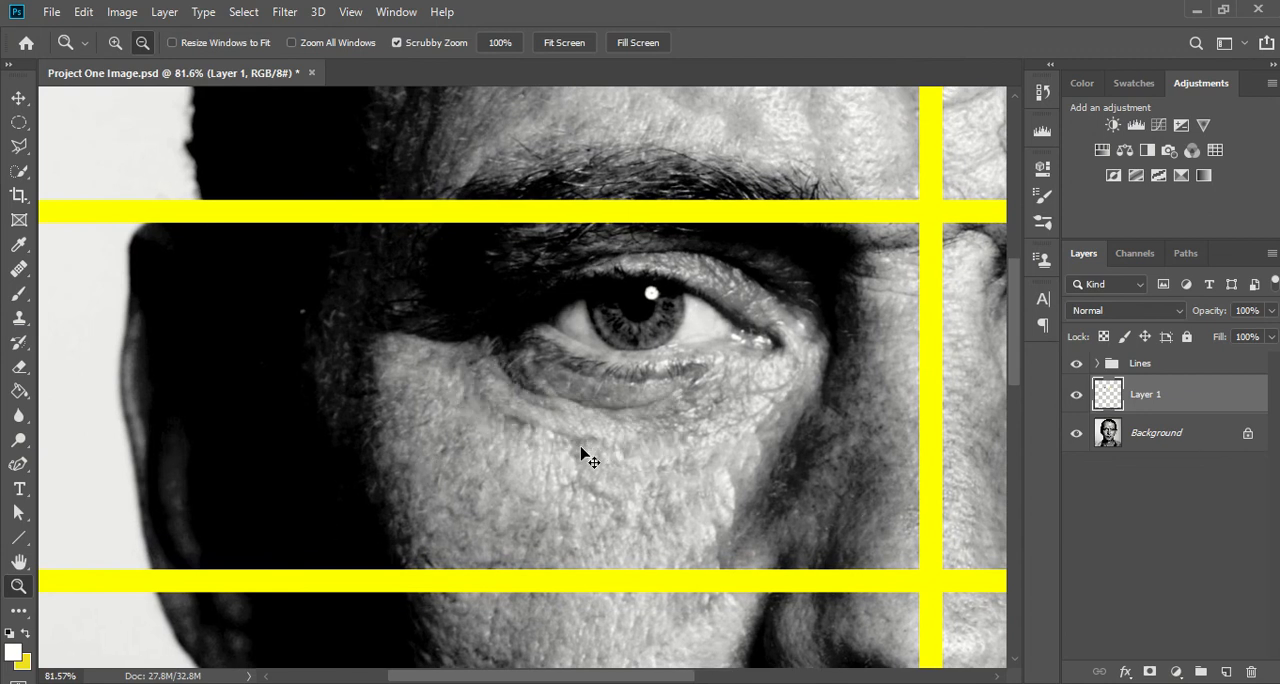
key(ctrl+z)
key(ctrl+z)
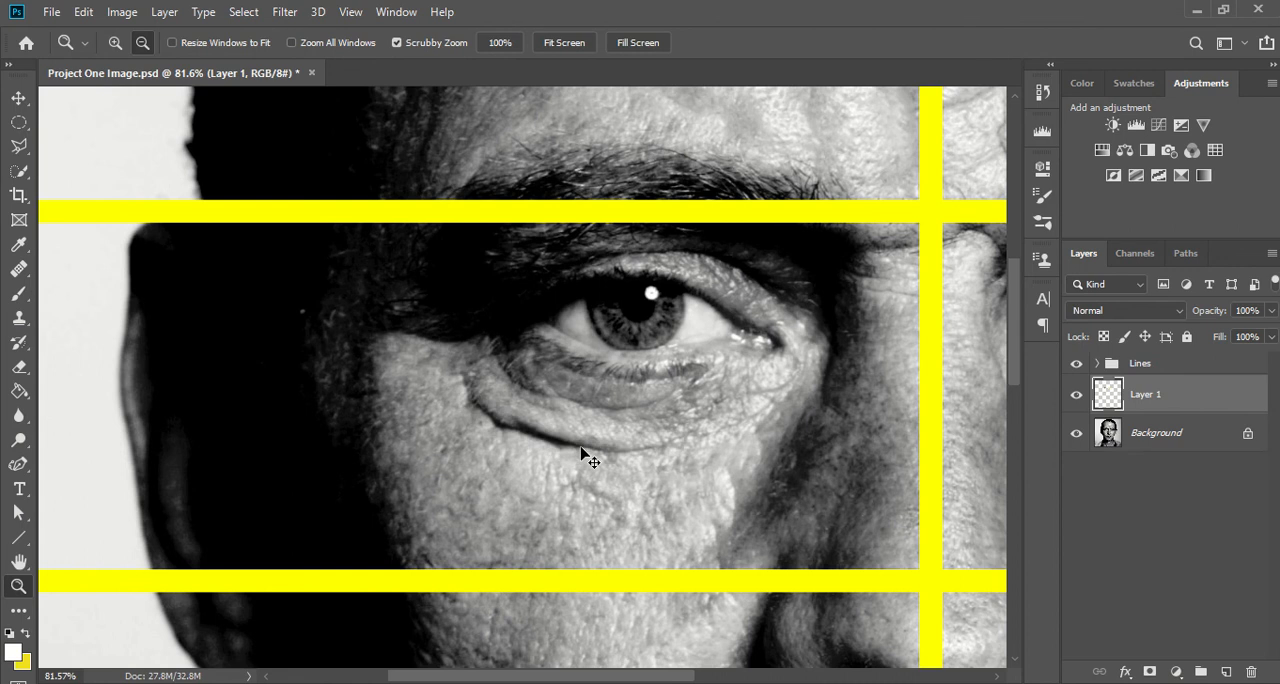
- Reactivate the Healing Brush and enlarge its brush to 40 px
click(20, 270)
right_click(20, 270)
click(62, 284)
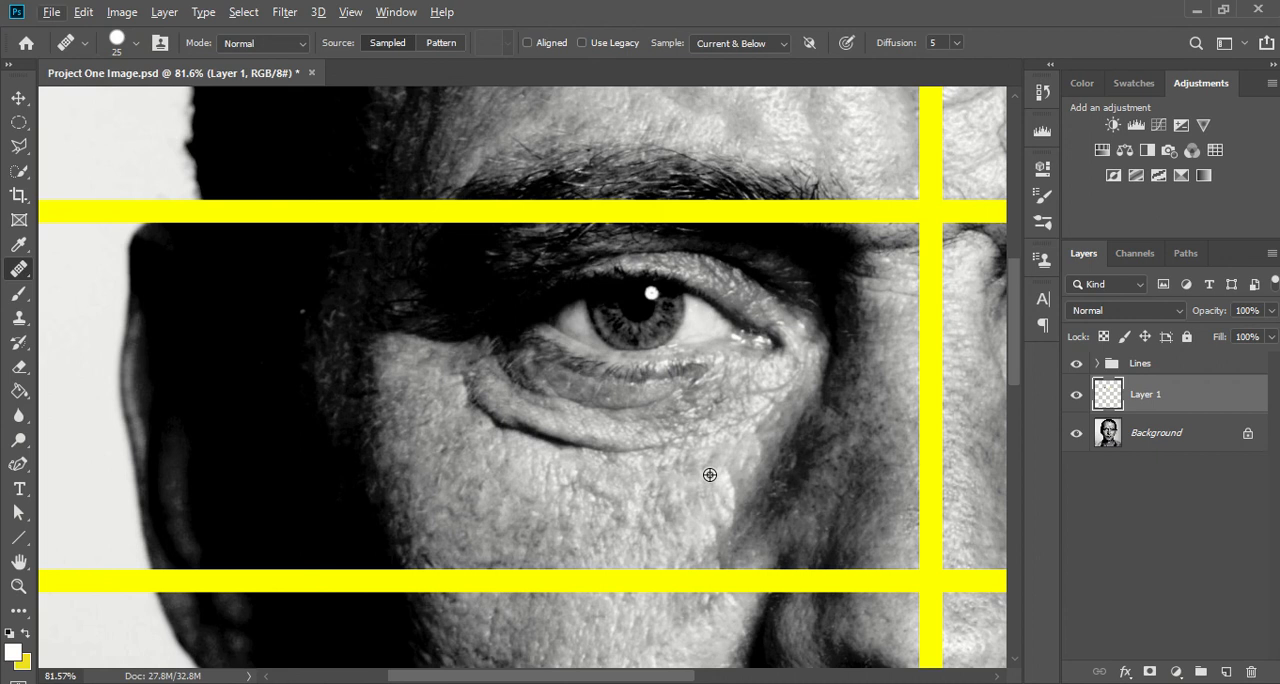
key(bracketright)
key(bracketright)
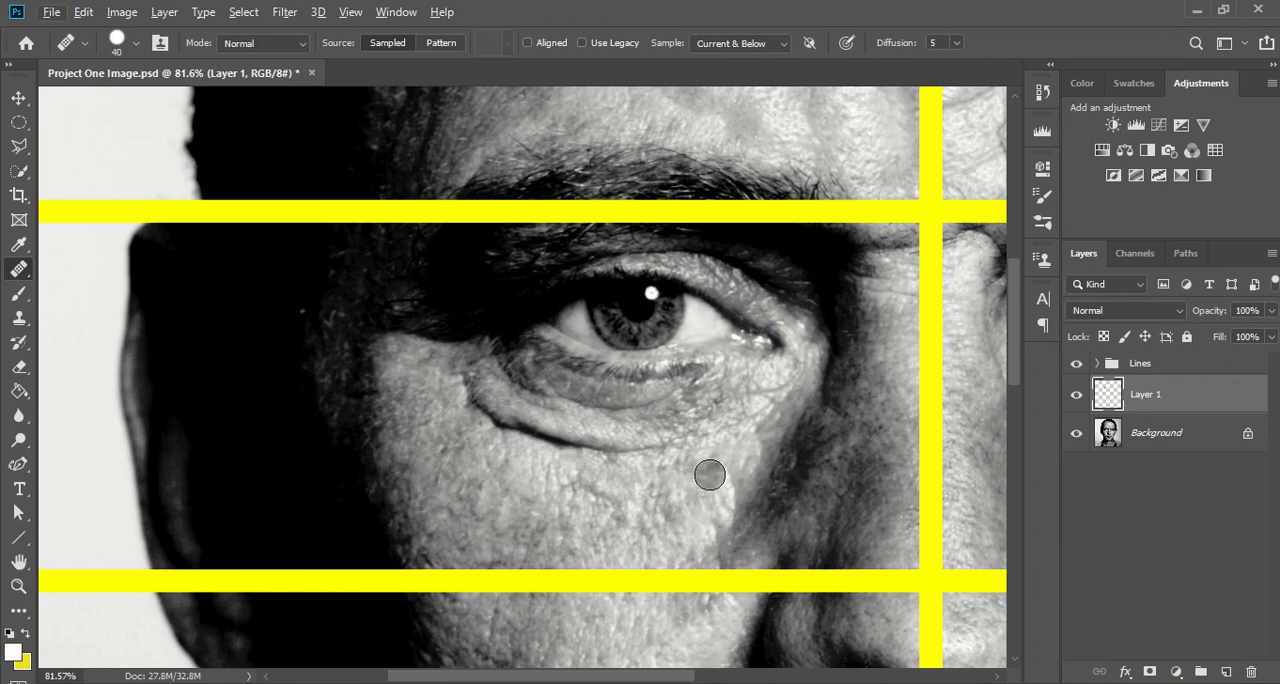
- Try healing the eye-bag fold with skin sampled from the cheek just below its inner end, and undo the stroke
key(alt)
key(alt)
alt+click(709, 475)
mouse_move(671, 443)
mouse_down()
mouse_move(561, 448)
mouse_move(487, 418)
mouse_up()
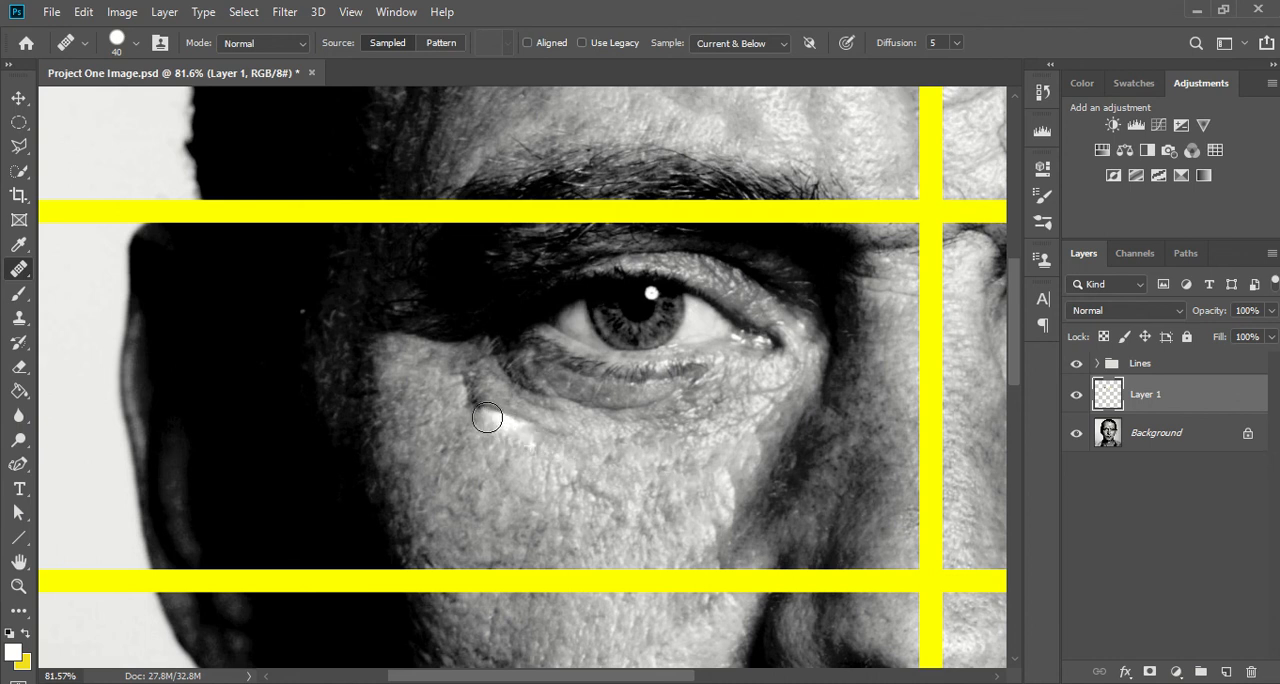
key(ctrl+z)
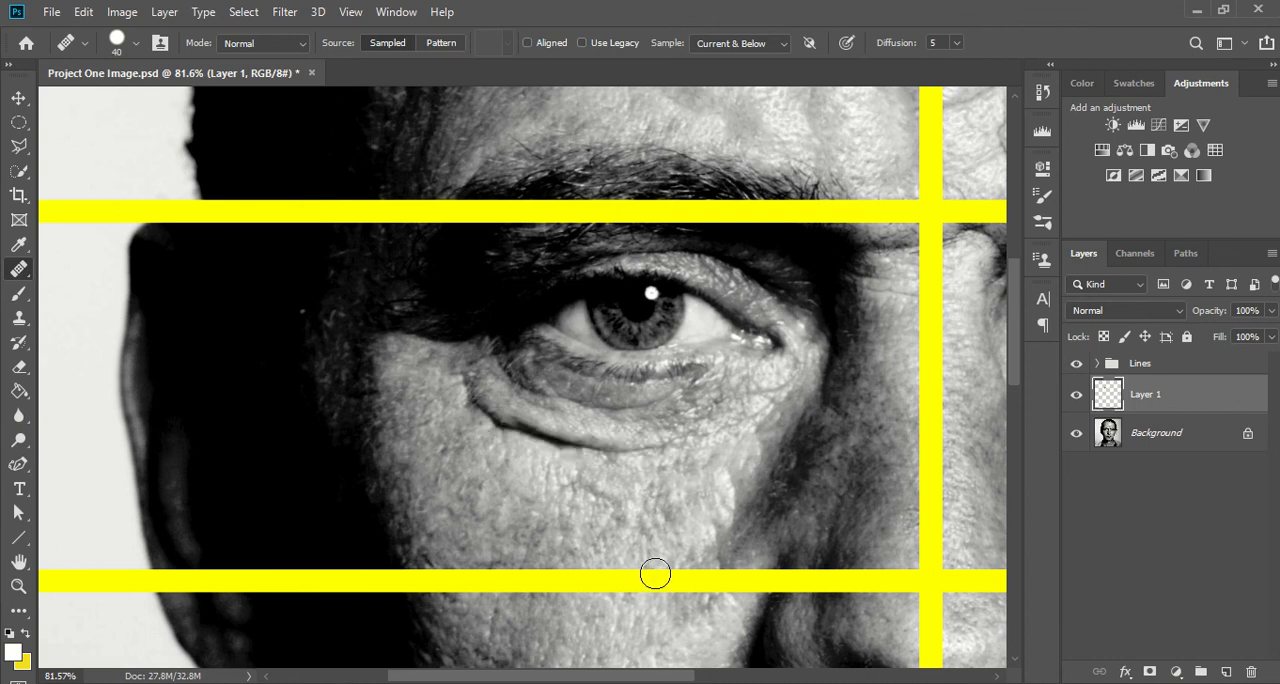
- Heal away the eye-bag fold with skin sampled lower on the cheek, and smooth the crease under the eye with a 25 px brush
alt+click(697, 527)
mouse_move(703, 450)
mouse_down()
mouse_move(570, 449)
mouse_move(492, 424)
mouse_move(460, 376)
mouse_up()
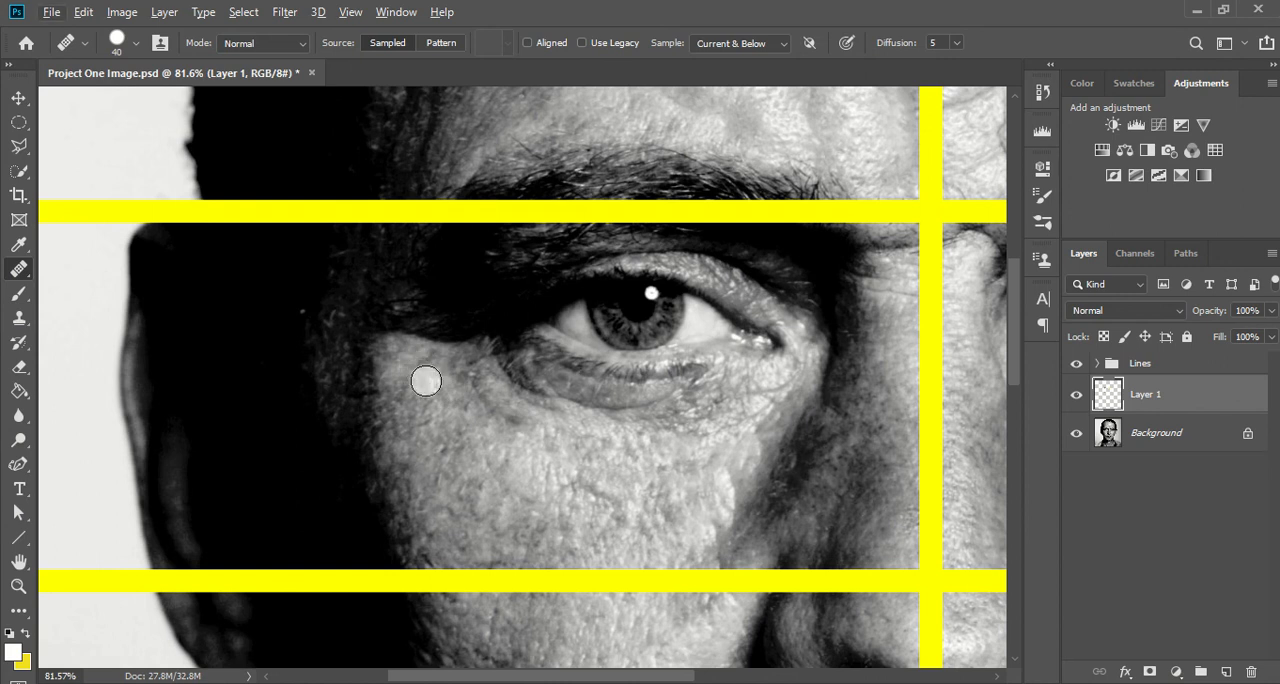
key(bracketleft)
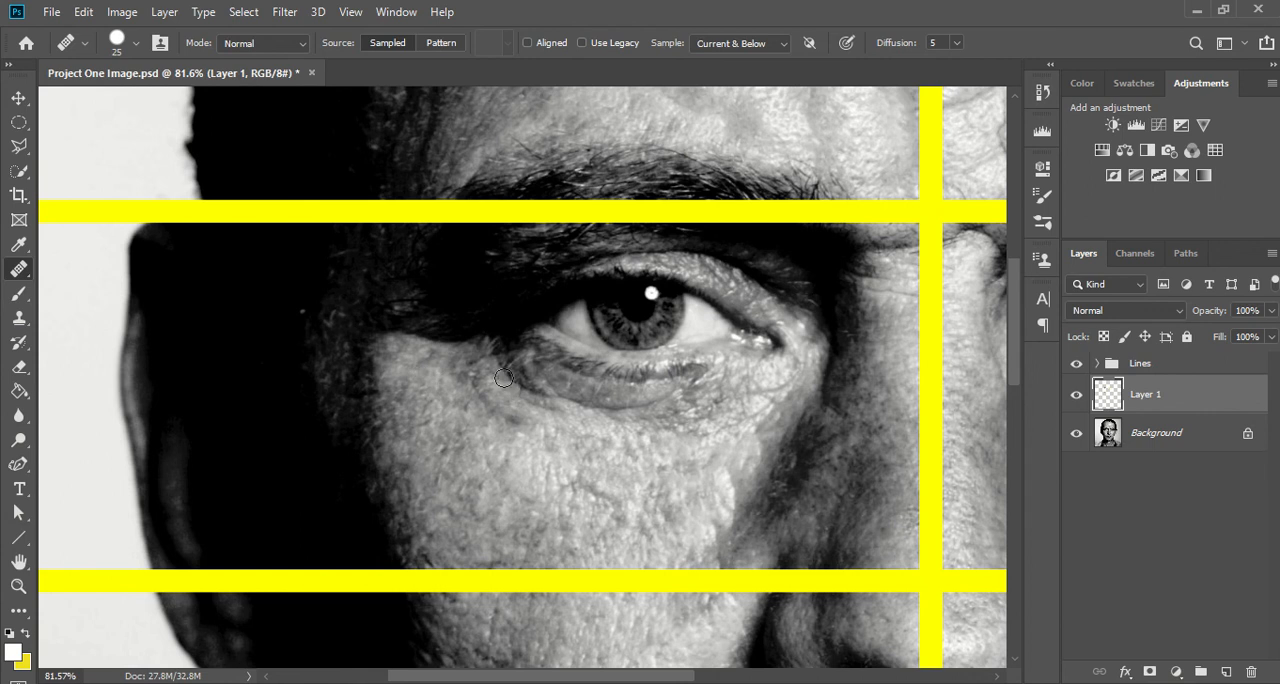
mouse_move(506, 381)
mouse_down()
mouse_move(546, 390)
mouse_move(519, 372)
mouse_move(588, 403)
mouse_move(677, 395)
mouse_up()
drag(574, 404, 672, 402)
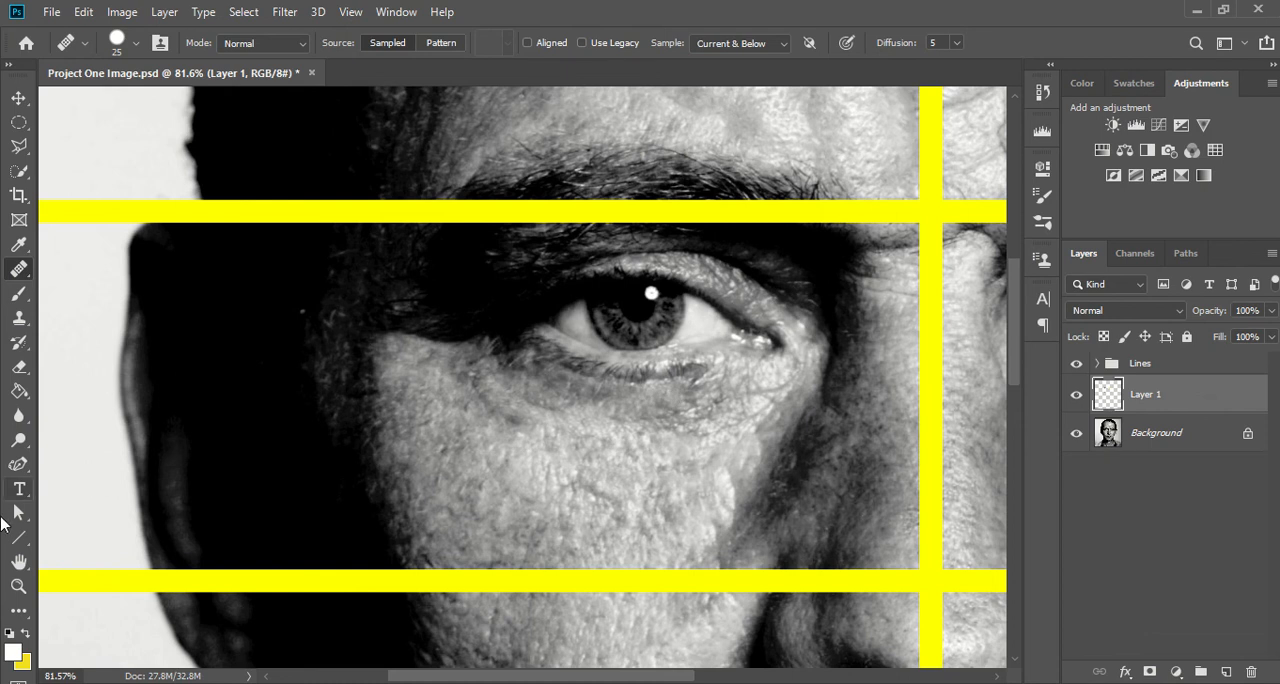
double_click(20, 563)
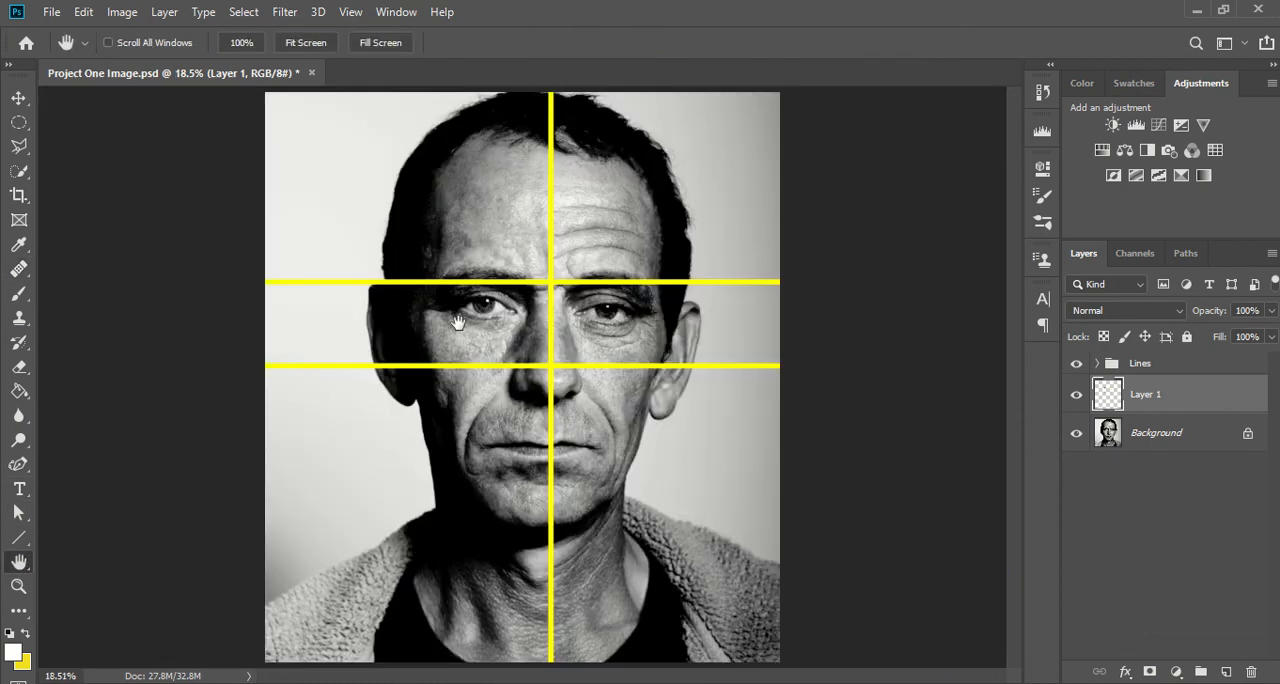